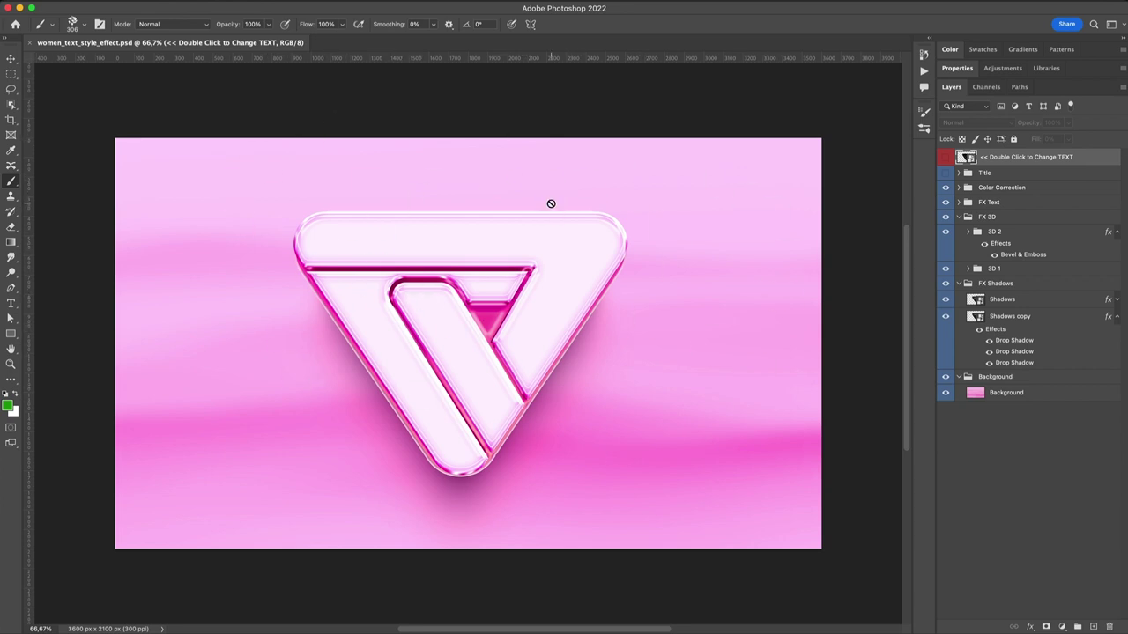
Switch to the browser and enlarge the "CMYK ou RGB: Guia Completo" image in the search results to compare the colour systems
{"action": "key", "text": "v"}
{"action": "key", "text": "super+Tab"}
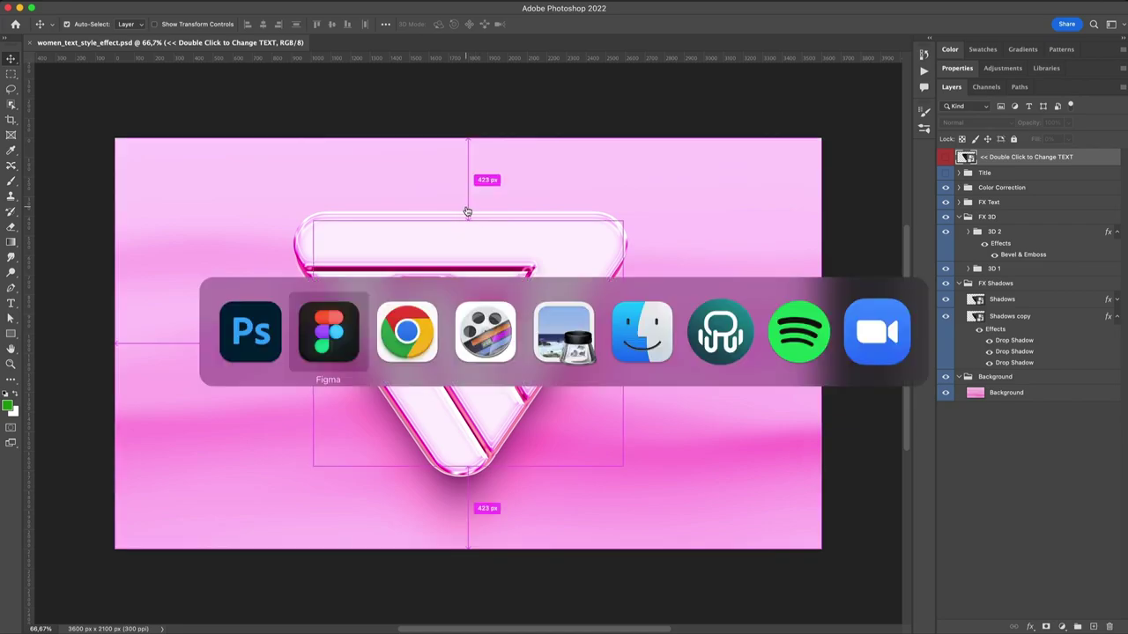
{"action": "key", "text": "super+Tab"}
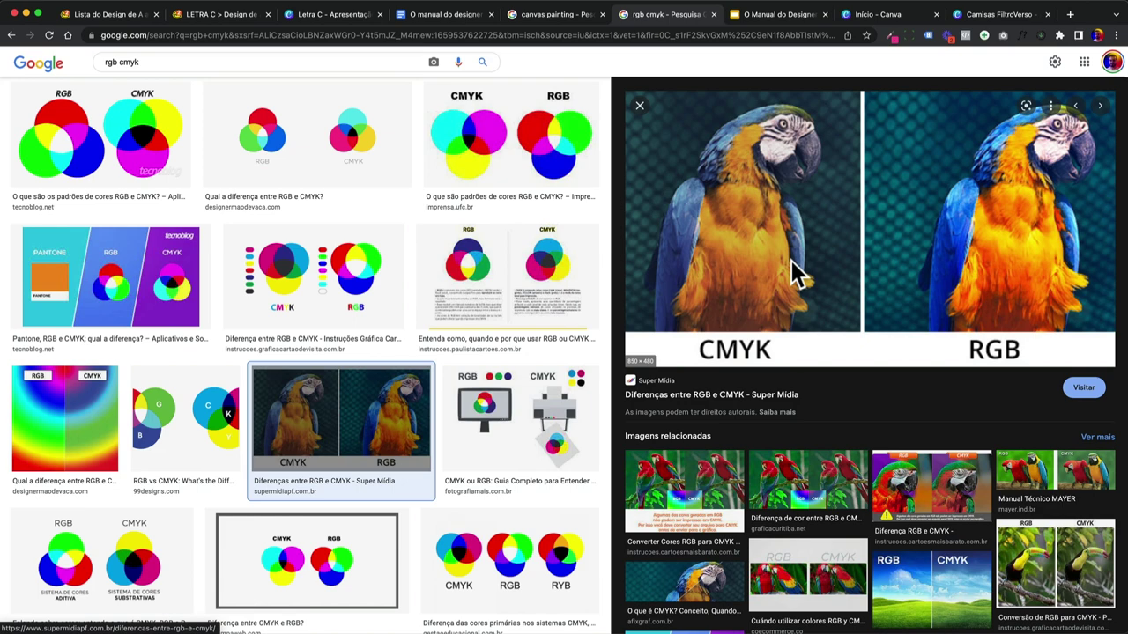
{"action": "left_click", "coordinate": [544, 440]}
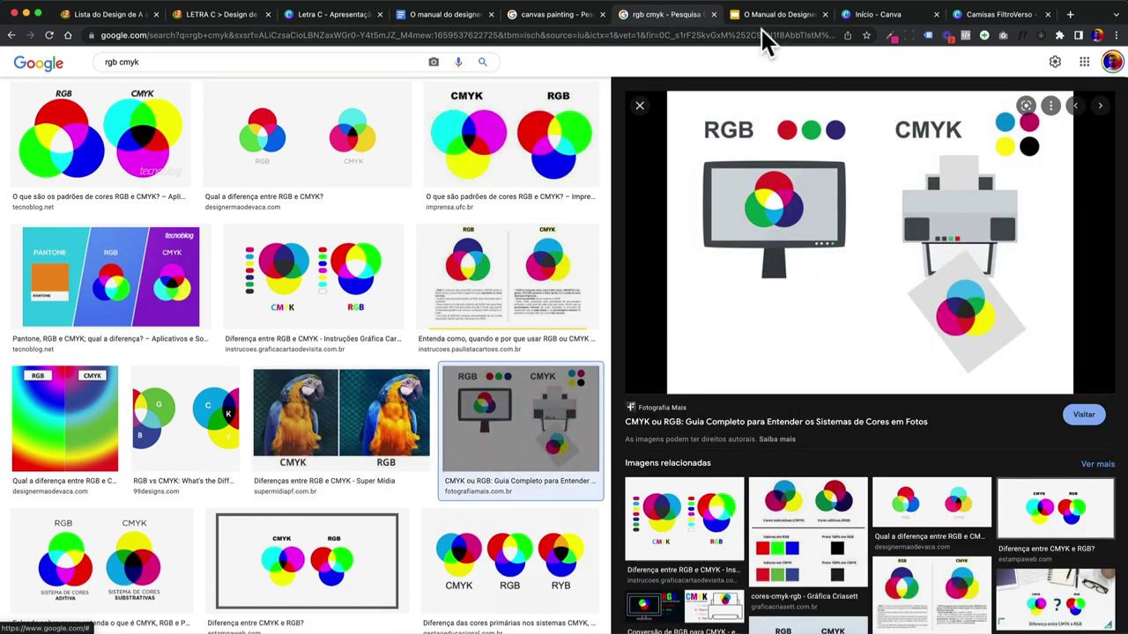
Look through the slides of the "O Manual do Designer Competente" presentation, and return to the rgb cmyk image search
{"action": "left_click", "coordinate": [769, 16]}
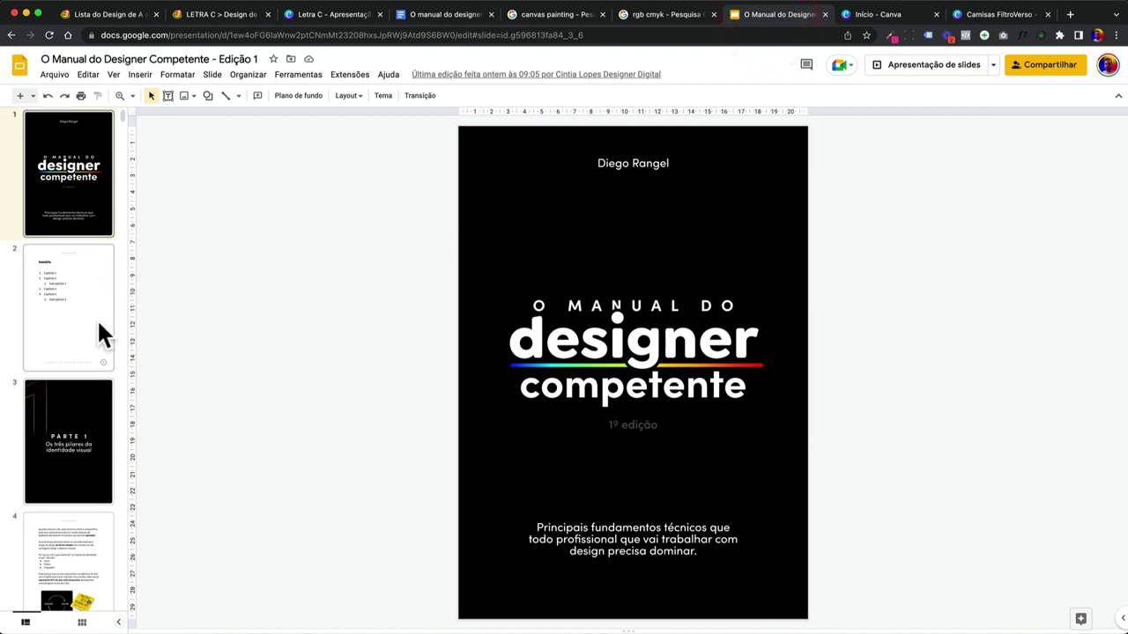
{"action": "scroll", "coordinate": [99, 323], "scroll_direction": "down", "scroll_amount": 20}
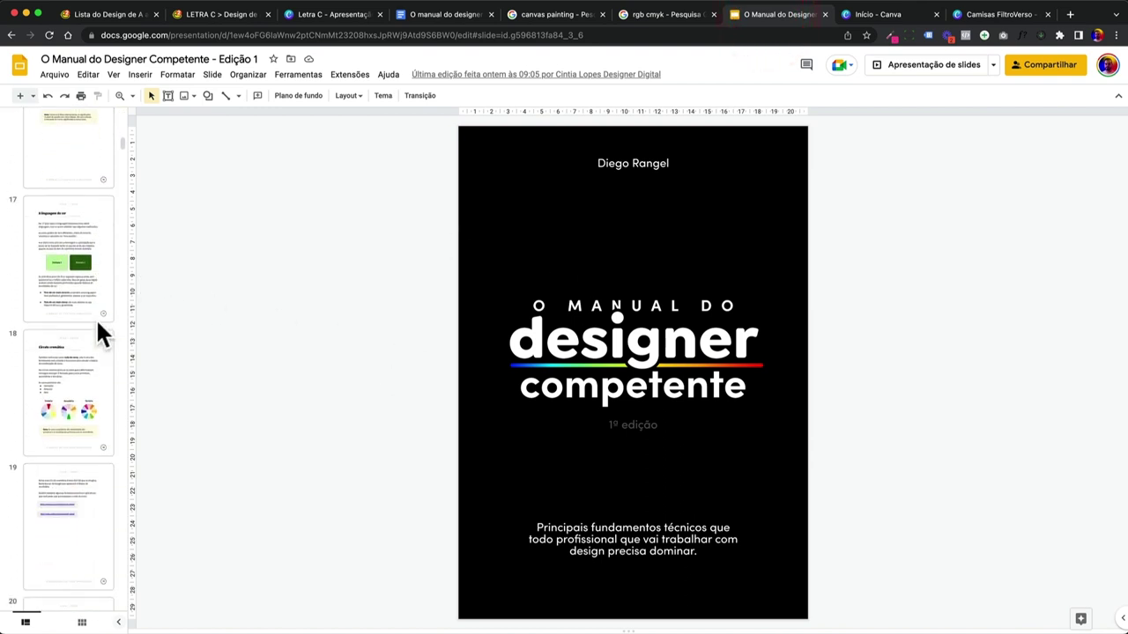
{"action": "scroll", "coordinate": [99, 333], "scroll_direction": "down", "scroll_amount": 1}
{"action": "scroll", "coordinate": [98, 333], "scroll_direction": "up", "scroll_amount": 10}
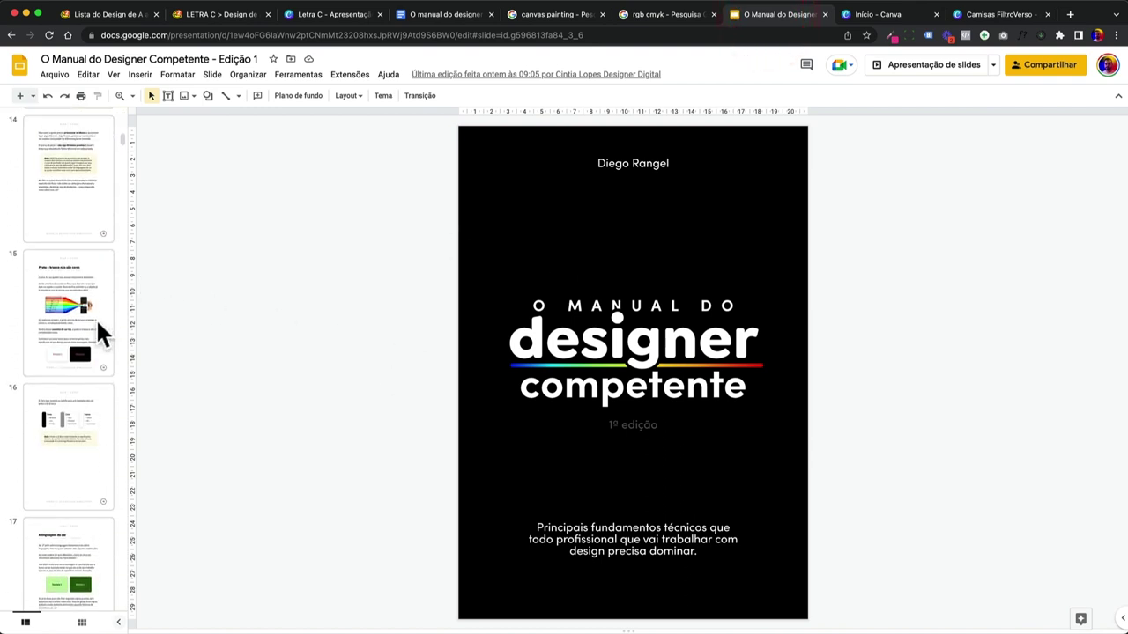
{"action": "scroll", "coordinate": [99, 326], "scroll_direction": "down", "scroll_amount": 8}
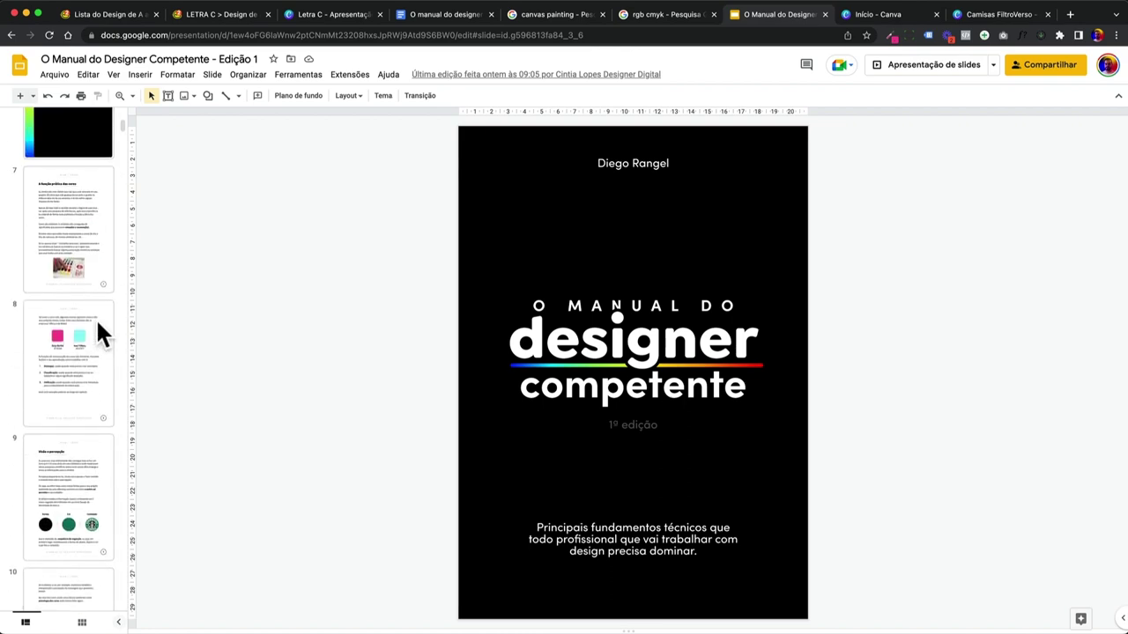
{"action": "scroll", "coordinate": [98, 333], "scroll_direction": "down", "scroll_amount": 5}
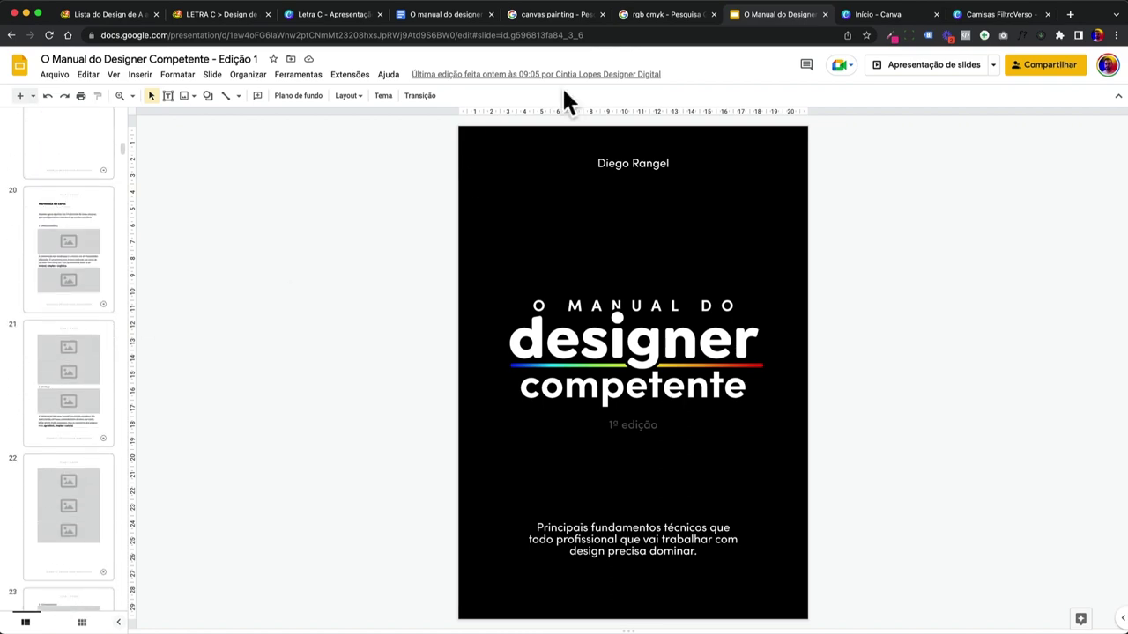
{"action": "left_click", "coordinate": [676, 16]}
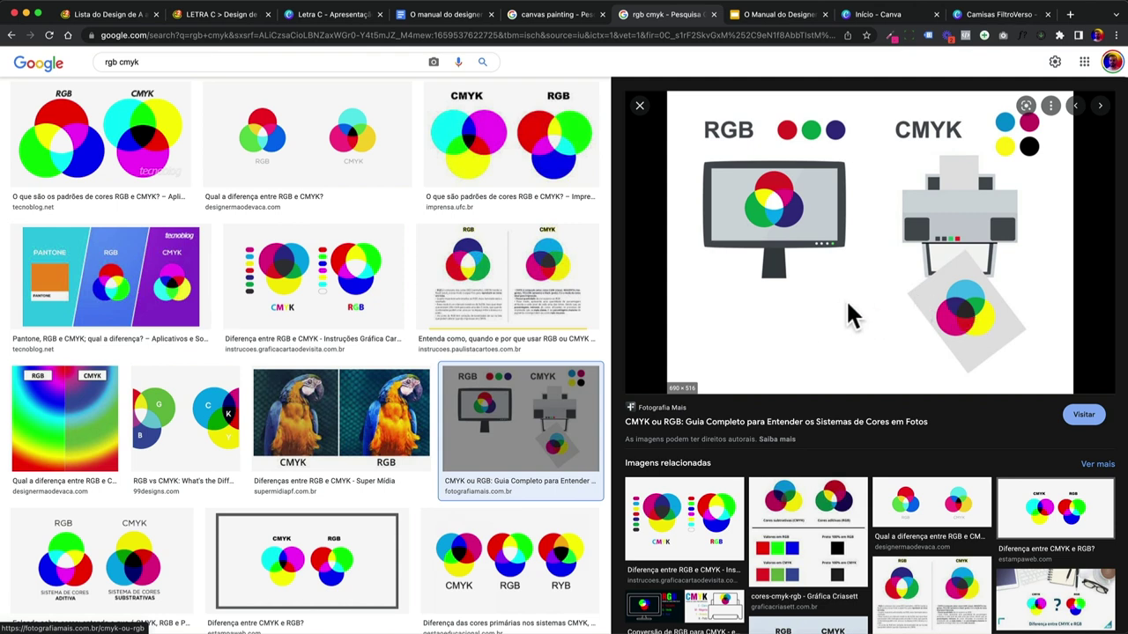
Switch to Photoshop and convert the document to the Working CMYK - U.S. Web Coated (SWOP) v2 profile
{"action": "key", "text": "super+Tab"}
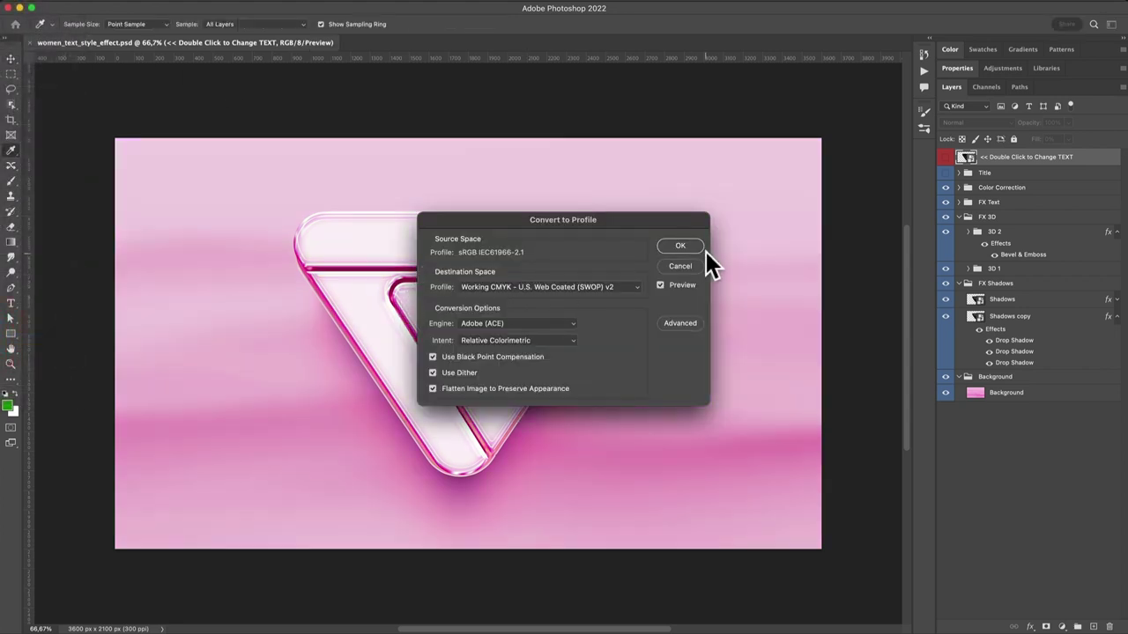
{"action": "left_click", "coordinate": [701, 245]}
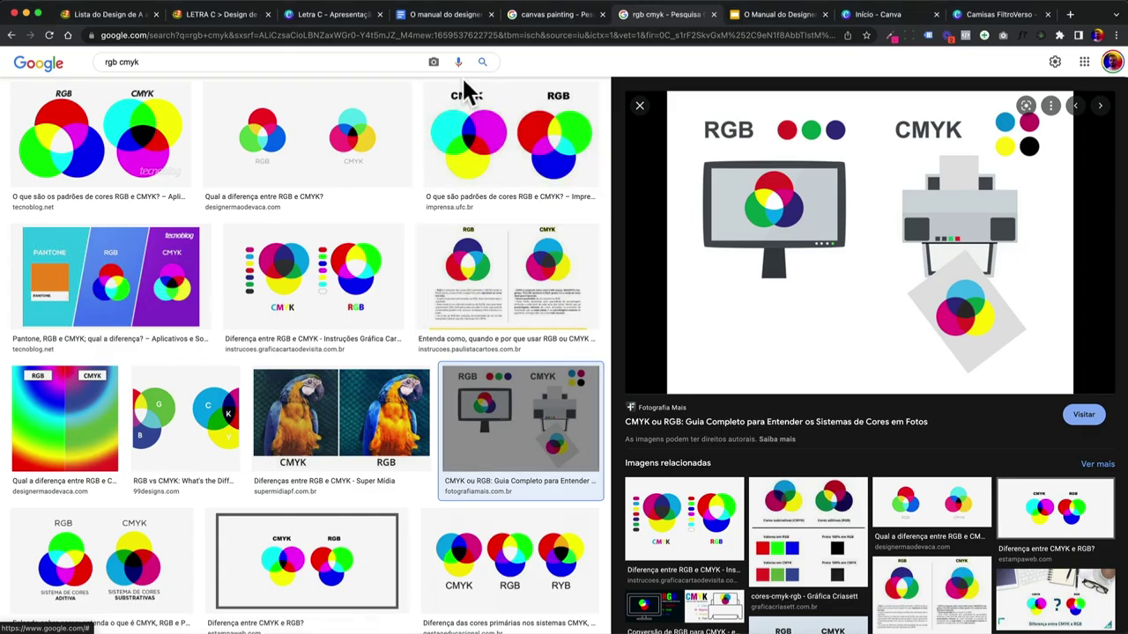
Switch to the Letra C presentation in the browser and highlight the term "Curvas" in its list
{"action": "left_click", "coordinate": [348, 18]}
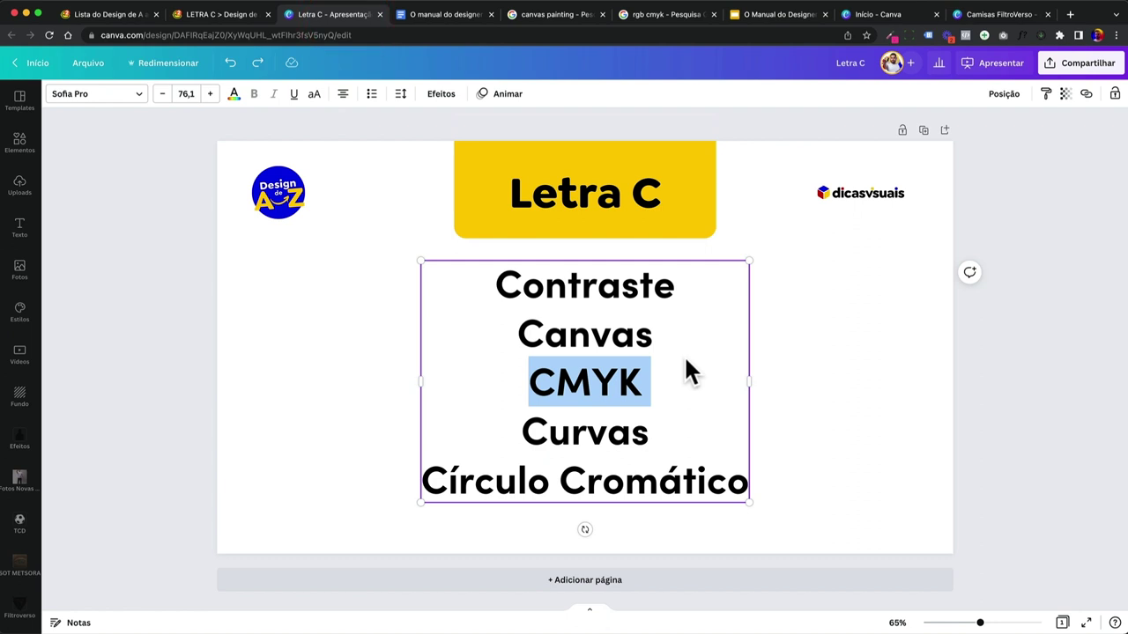
{"action": "double_click", "coordinate": [604, 436]}
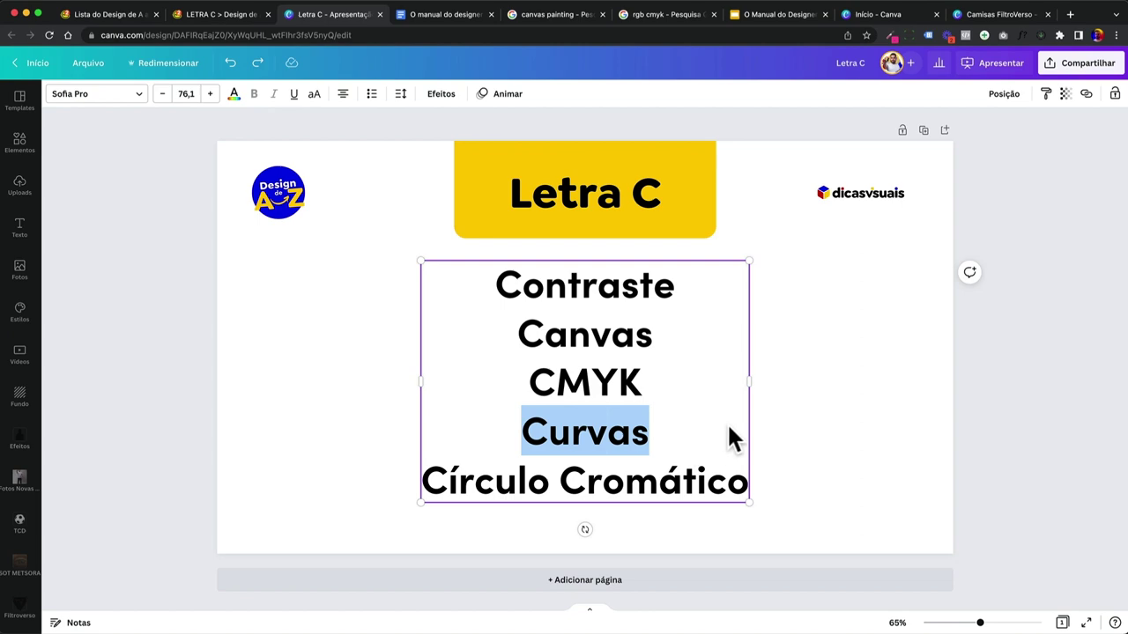
{"action": "left_click", "coordinate": [773, 401]}
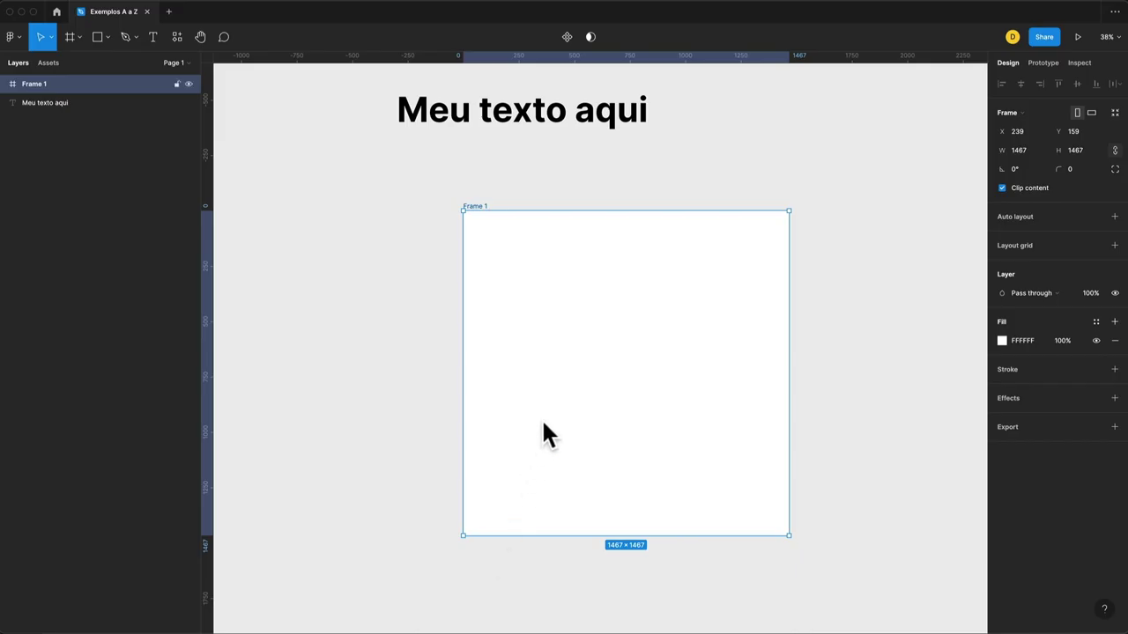
Try drawing a curved path inside Frame 1 in Figma with the Pen tool, and delete it
{"action": "key", "text": "p"}
{"action": "left_click", "coordinate": [702, 283]}
{"action": "left_click_drag", "start_coordinate": [559, 283], "coordinate": [542, 447]}
{"action": "left_click", "coordinate": [462, 432]}
{"action": "key", "text": "Delete"}
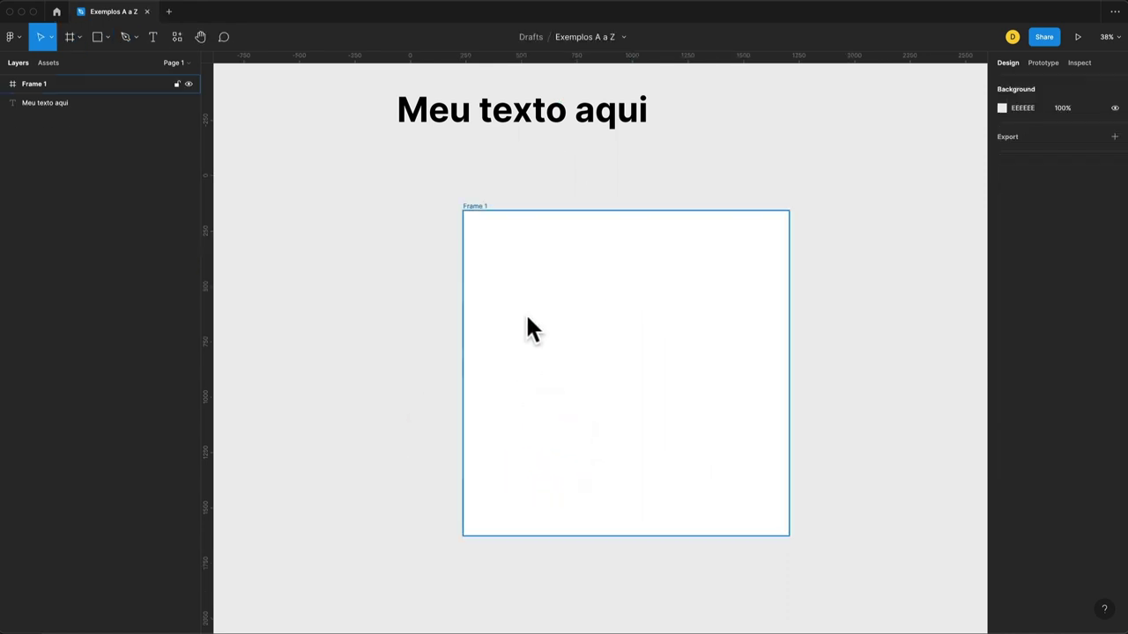
{"action": "key", "text": "Escape"}
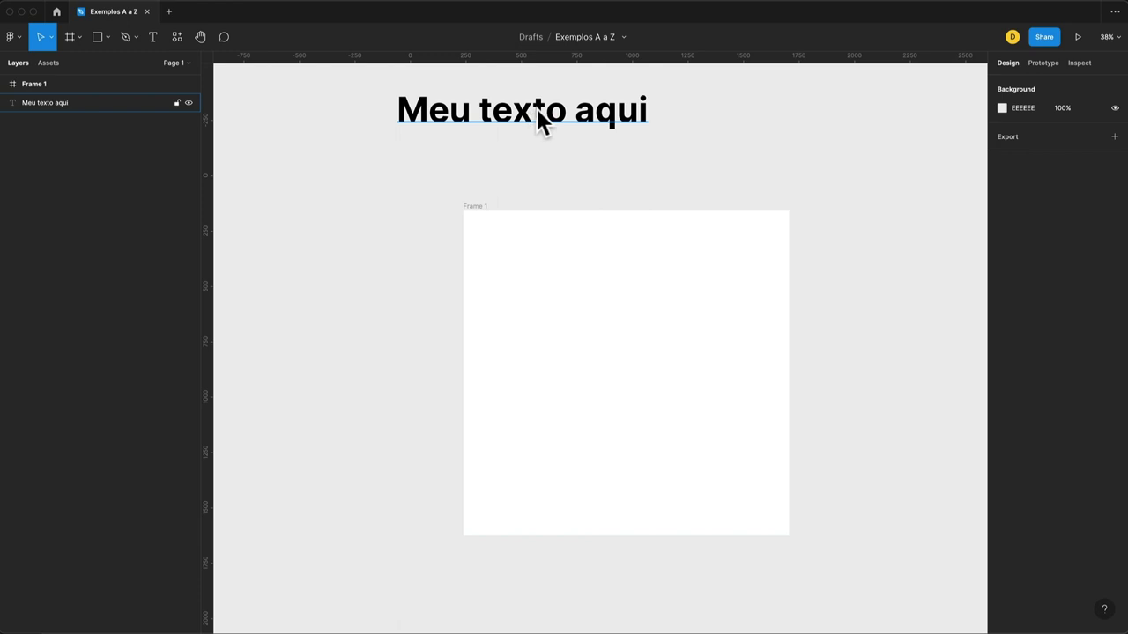
Move the text "Meu texto aqui" into Frame 1, placing it at about X 189, Y 607
{"action": "left_click_drag", "start_coordinate": [496, 125], "coordinate": [601, 374]}
{"action": "scroll", "coordinate": [602, 376], "scroll_direction": "up", "scroll_amount": 5}
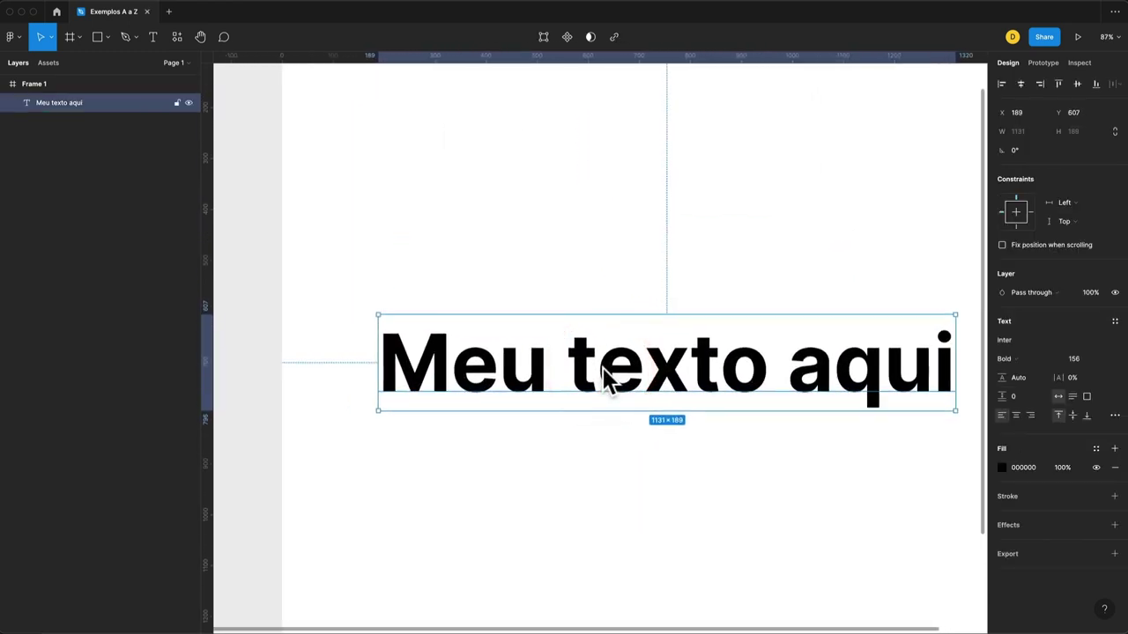
{"action": "scroll", "coordinate": [604, 375], "scroll_direction": "down", "scroll_amount": 5}
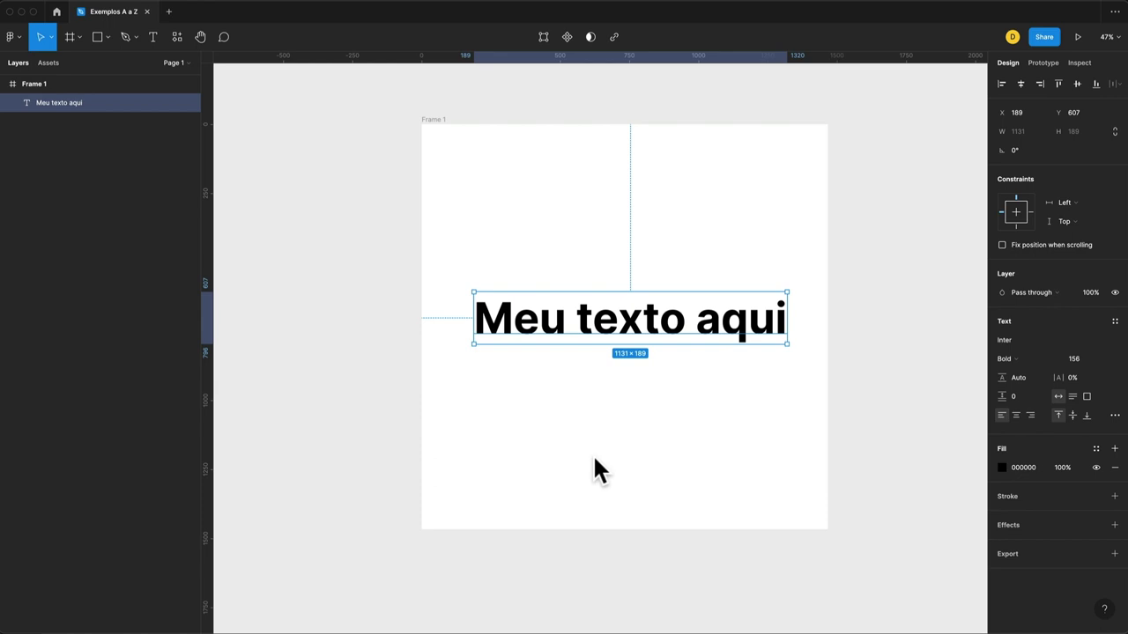
Open the "Meu texto aqui" text for editing and change its font to Jacques Francois Shadow
{"action": "double_click", "coordinate": [608, 320]}
{"action": "triple_click", "coordinate": [528, 322]}
{"action": "left_click", "coordinate": [719, 323]}
{"action": "double_click", "coordinate": [648, 323]}
{"action": "left_click", "coordinate": [699, 324]}
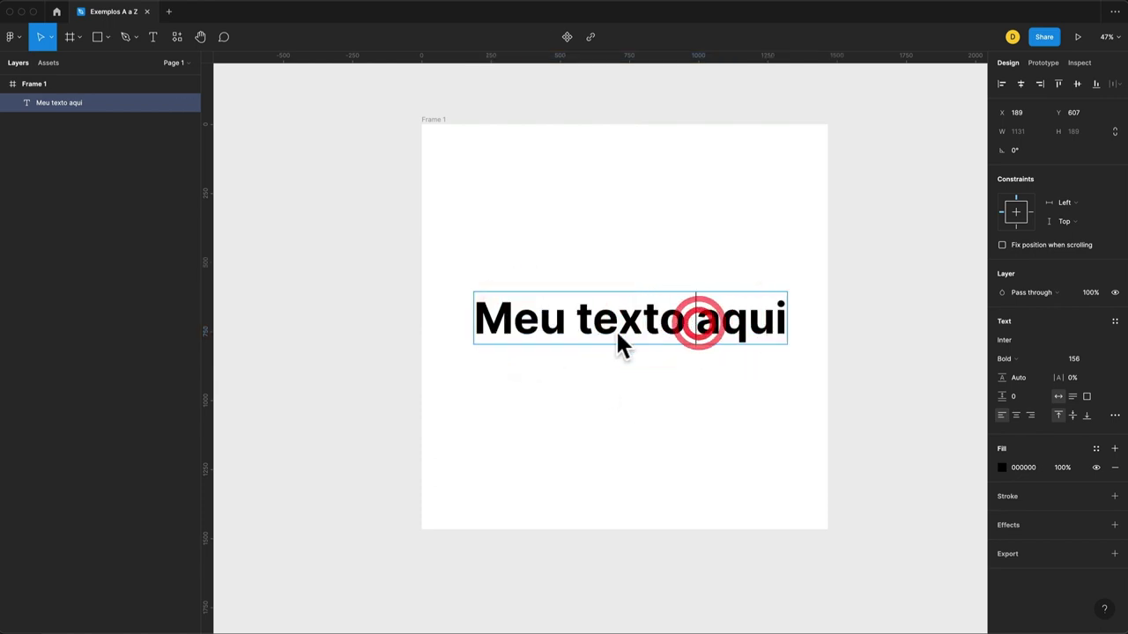
{"action": "scroll", "coordinate": [622, 344], "scroll_direction": "up", "scroll_amount": 5}
{"action": "key", "text": "shift+1"}
{"action": "left_click", "coordinate": [1022, 342]}
{"action": "key", "text": "Down"}
{"action": "key", "text": "Down"}
{"action": "key", "text": "Down"}
{"action": "key", "text": "Down"}
{"action": "key", "text": "Down"}
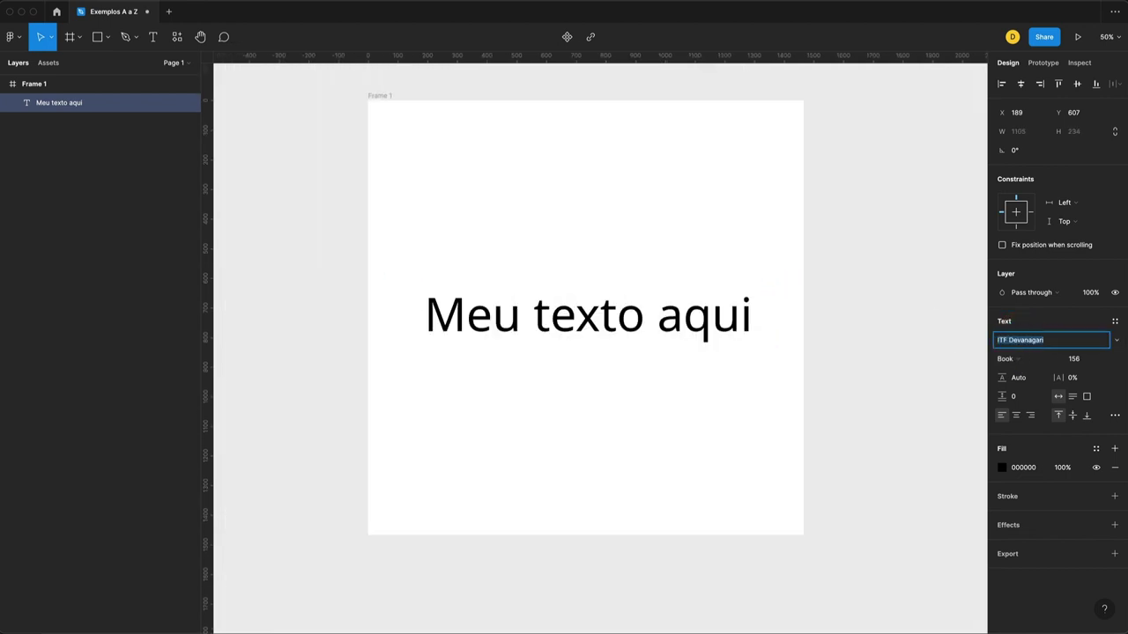
{"action": "key", "text": "Down"}
{"action": "key", "text": "Down"}
{"action": "key", "text": "Down"}
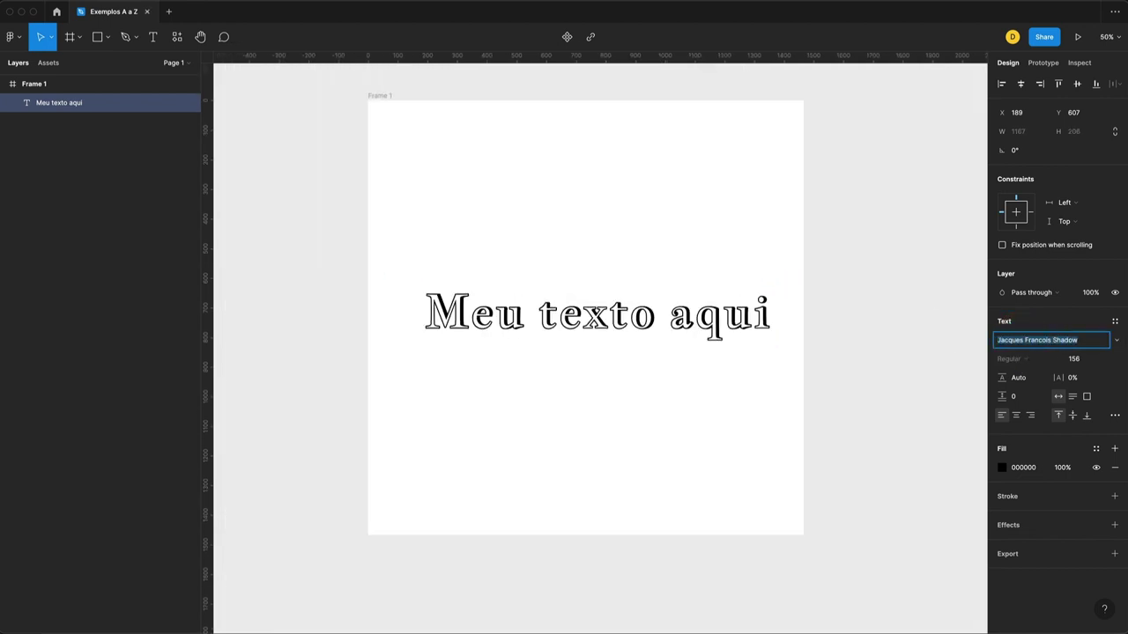
{"action": "left_click", "coordinate": [712, 404]}
Reposition the "Meu texto aqui" text within Frame 1 to X 150, Y 574 and keep it selected
{"action": "left_click_drag", "start_coordinate": [591, 315], "coordinate": [587, 308]}
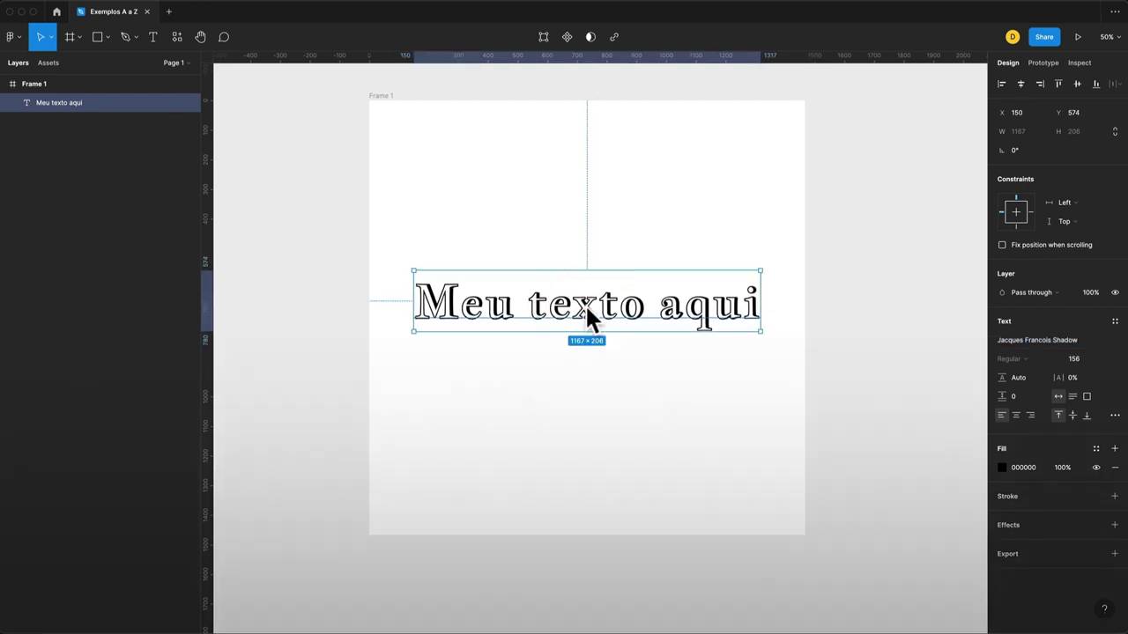
{"action": "left_click", "coordinate": [454, 164]}
{"action": "left_click_drag", "start_coordinate": [349, 92], "coordinate": [828, 563]}
{"action": "left_click", "coordinate": [549, 308]}
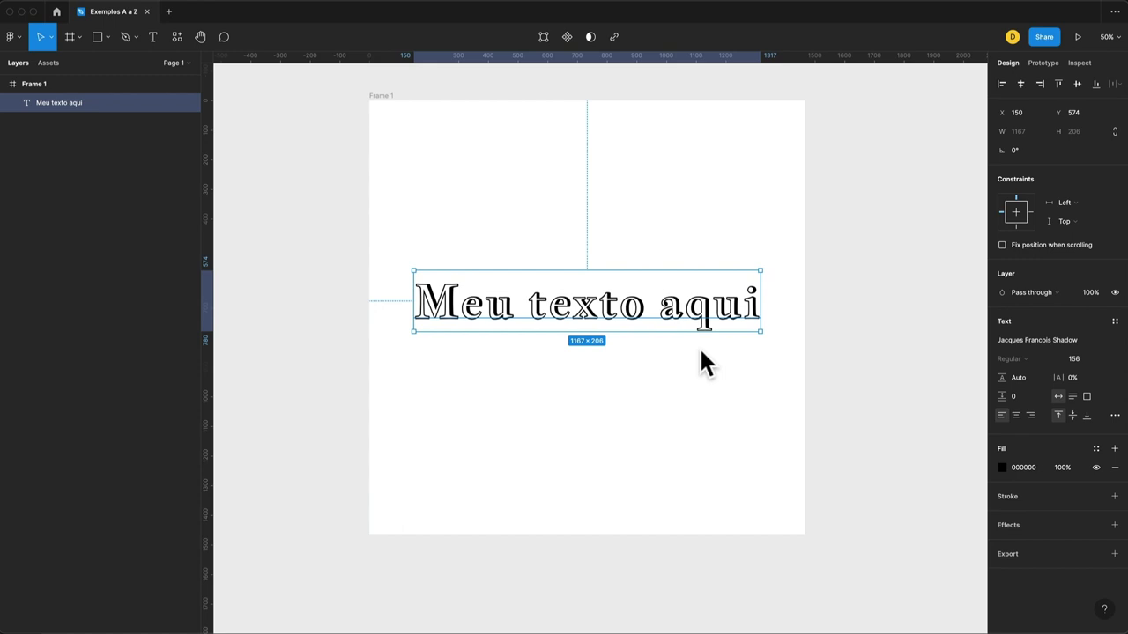
Try turning the "Meu texto aqui" text into curves with Outline stroke, and undo the conversion
{"action": "right_click", "coordinate": [573, 296]}
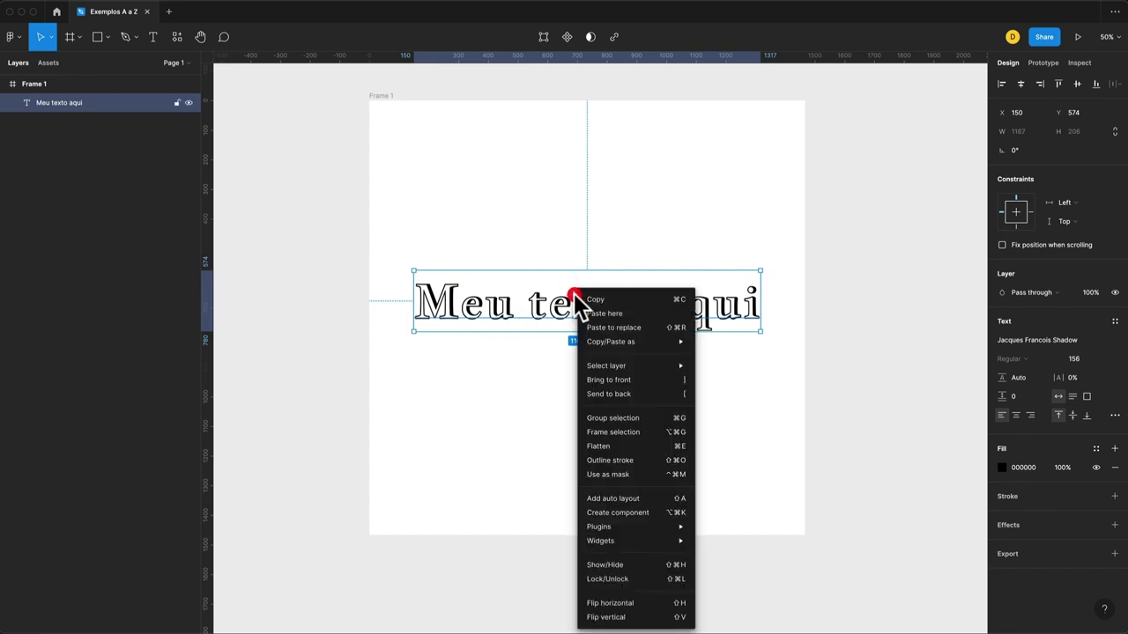
{"action": "left_click", "coordinate": [613, 459]}
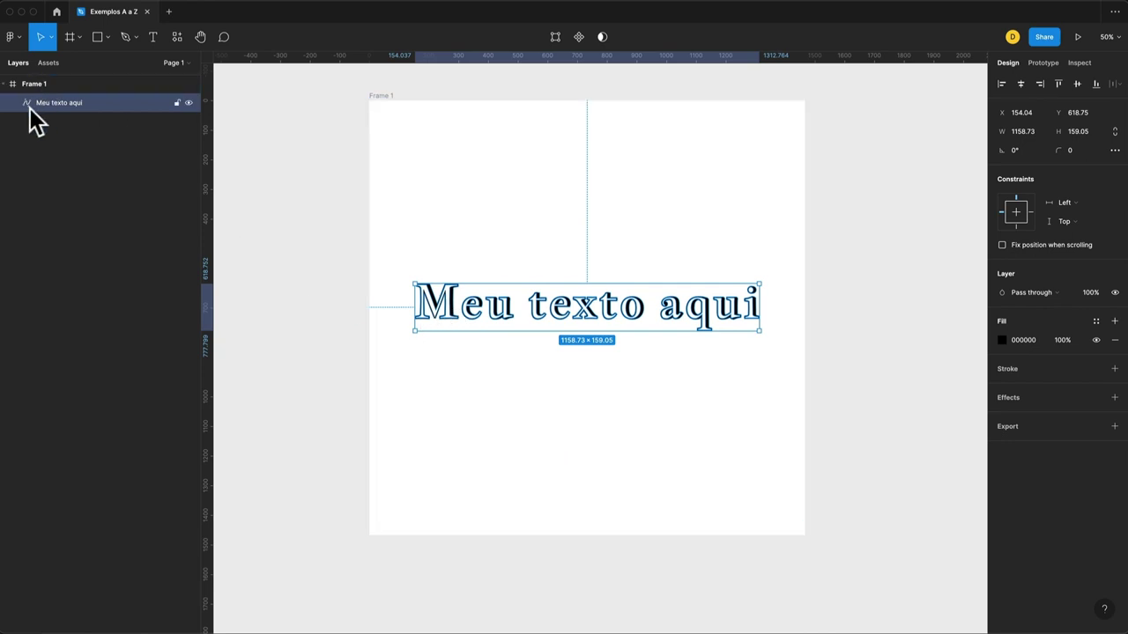
{"action": "key", "text": "ctrl+z"}
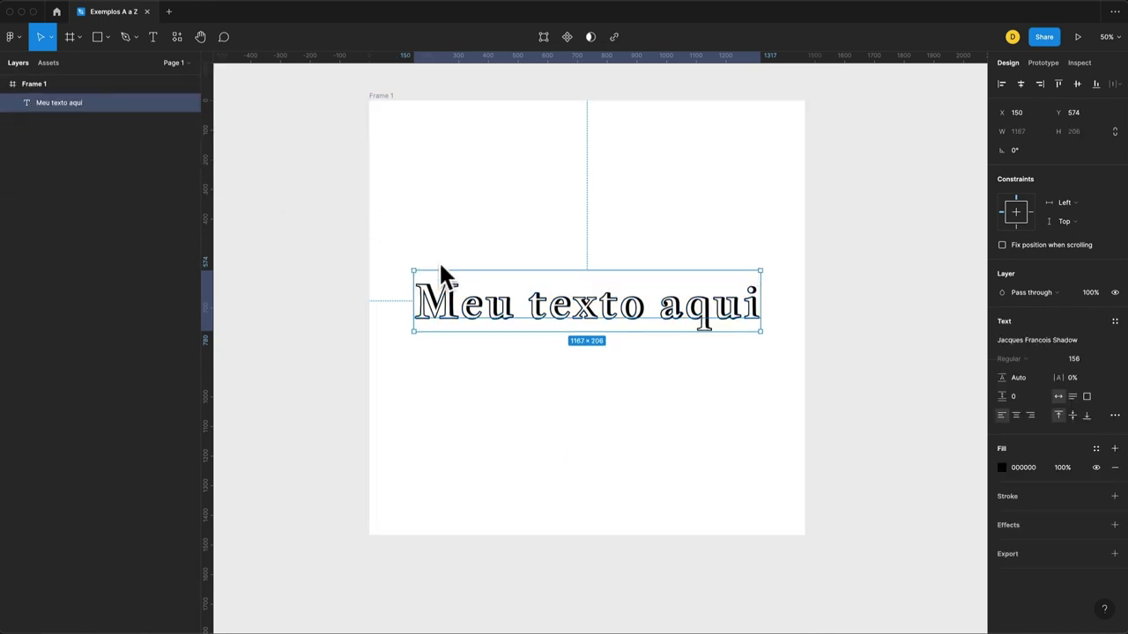
Convert the "Meu texto aqui" text to vector curves with Outline stroke and open the shape for point editing
{"action": "right_click", "coordinate": [489, 283]}
{"action": "left_click", "coordinate": [534, 433]}
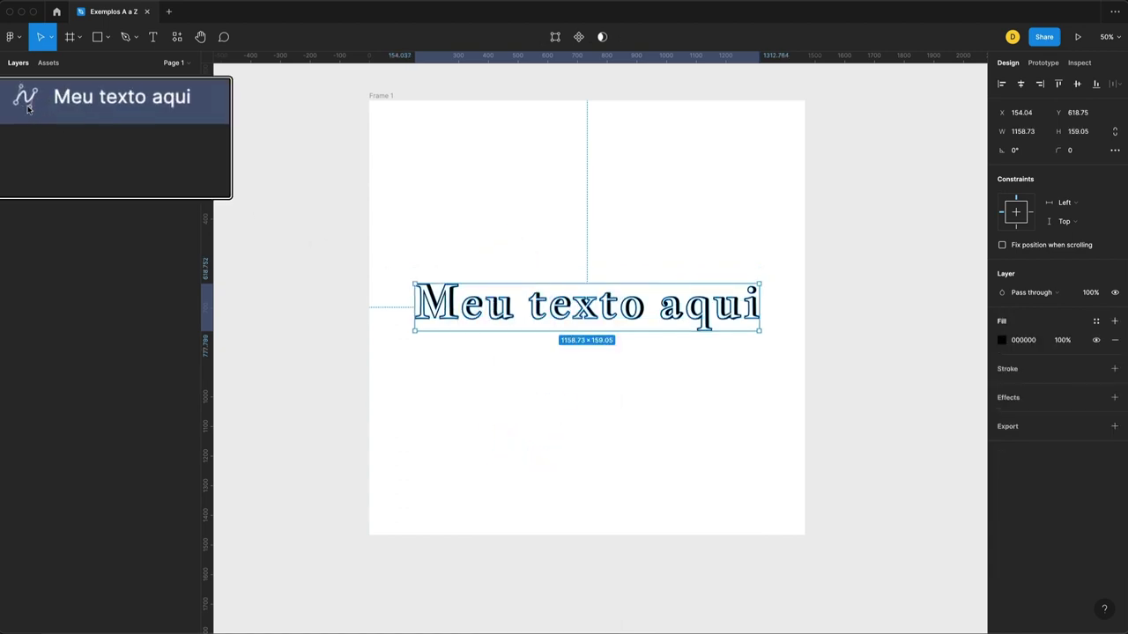
{"action": "double_click", "coordinate": [448, 283]}
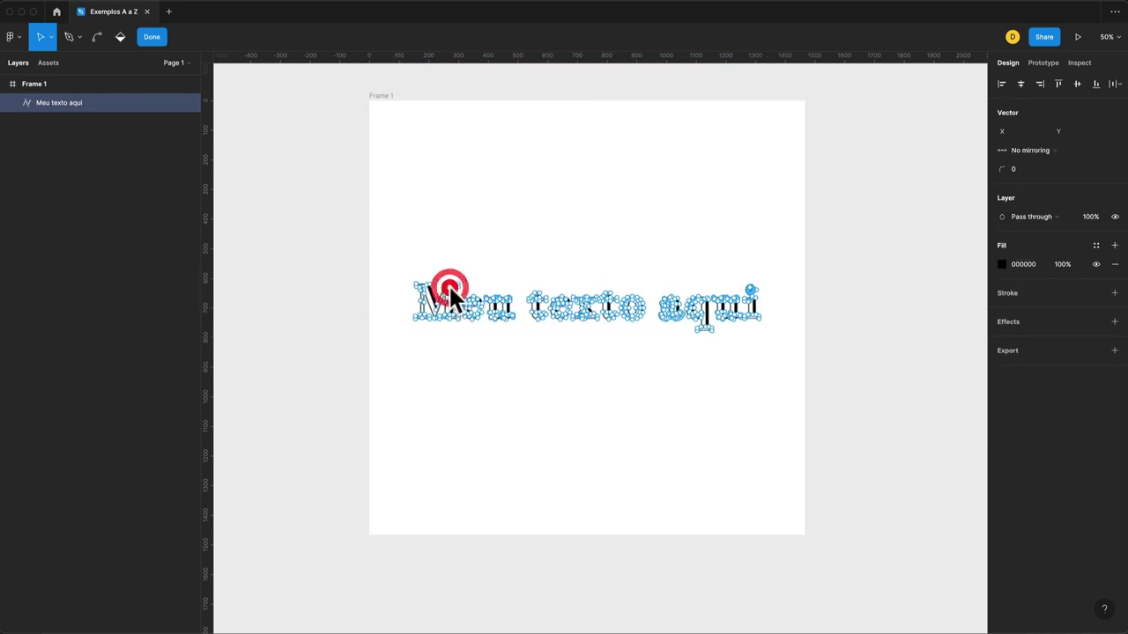
Try reshaping the outlined letter "u" of "Meu" by moving its anchor points, undo the distortion and leave vector editing
{"action": "left_click", "coordinate": [463, 289]}
{"action": "left_click_drag", "start_coordinate": [518, 251], "coordinate": [498, 324]}
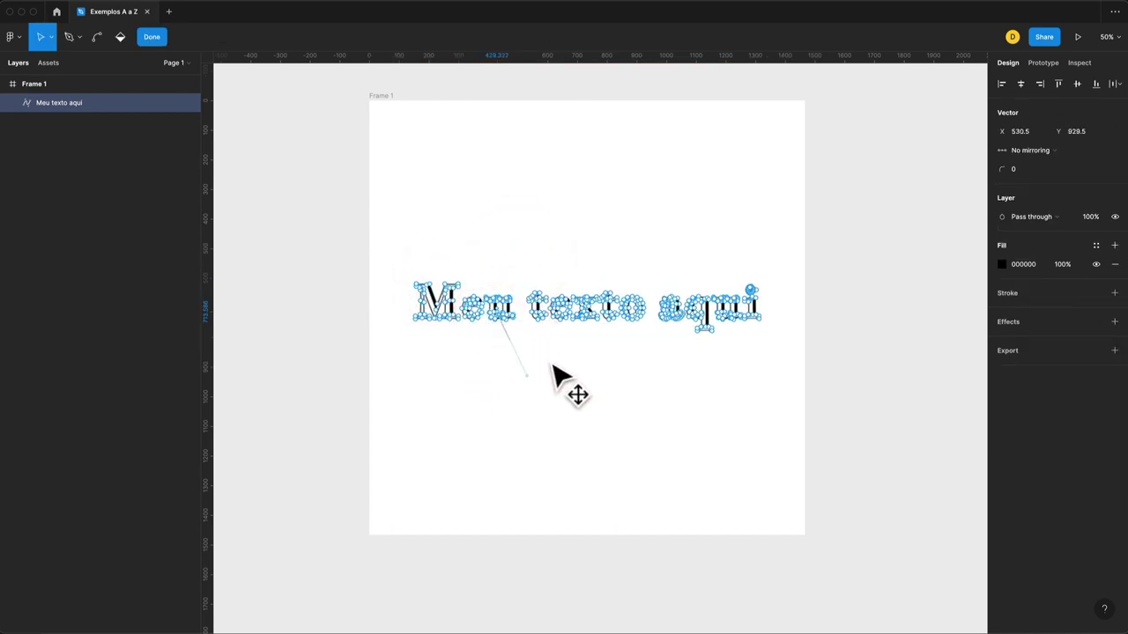
{"action": "scroll", "coordinate": [525, 323], "scroll_direction": "up", "scroll_amount": 5}
{"action": "scroll", "coordinate": [520, 322], "scroll_direction": "up", "scroll_amount": 5}
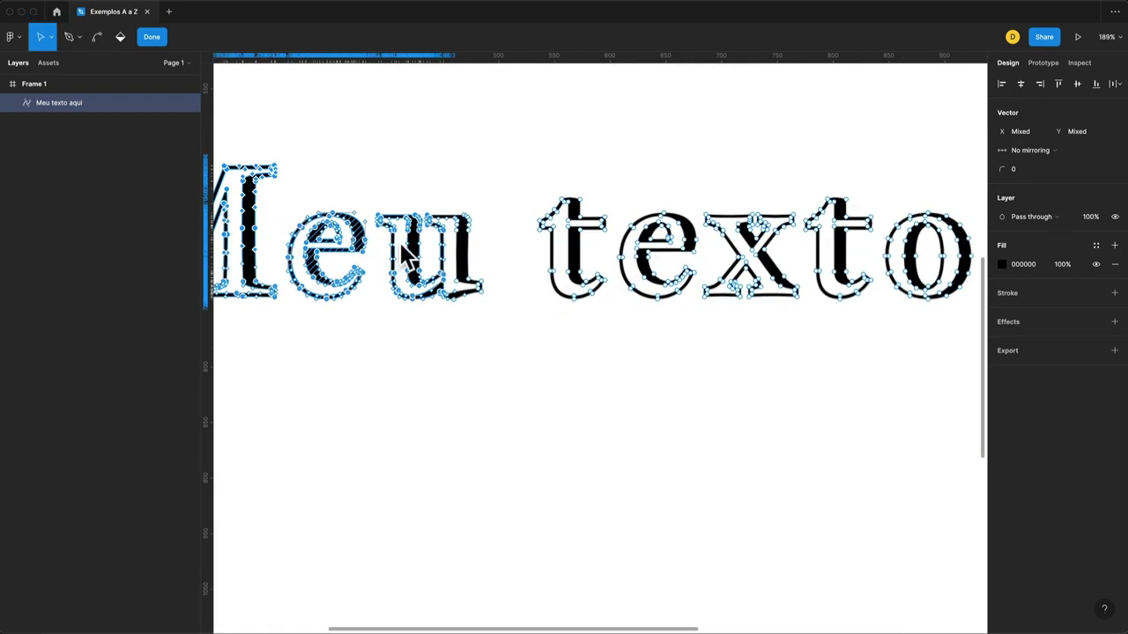
{"action": "key", "text": "Escape"}
{"action": "left_click_drag", "start_coordinate": [606, 290], "coordinate": [650, 299]}
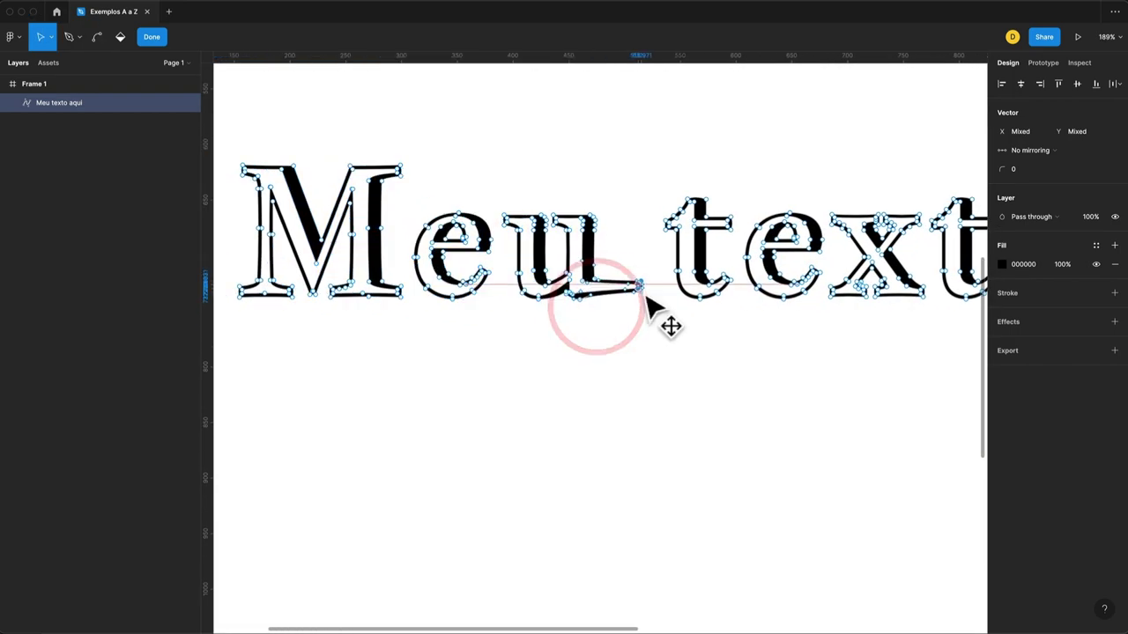
{"action": "key", "text": "super+z"}
{"action": "scroll", "coordinate": [634, 327], "scroll_direction": "down", "scroll_amount": 3}
{"action": "scroll", "coordinate": [636, 330], "scroll_direction": "down", "scroll_amount": 2}
{"action": "key", "text": "Escape"}
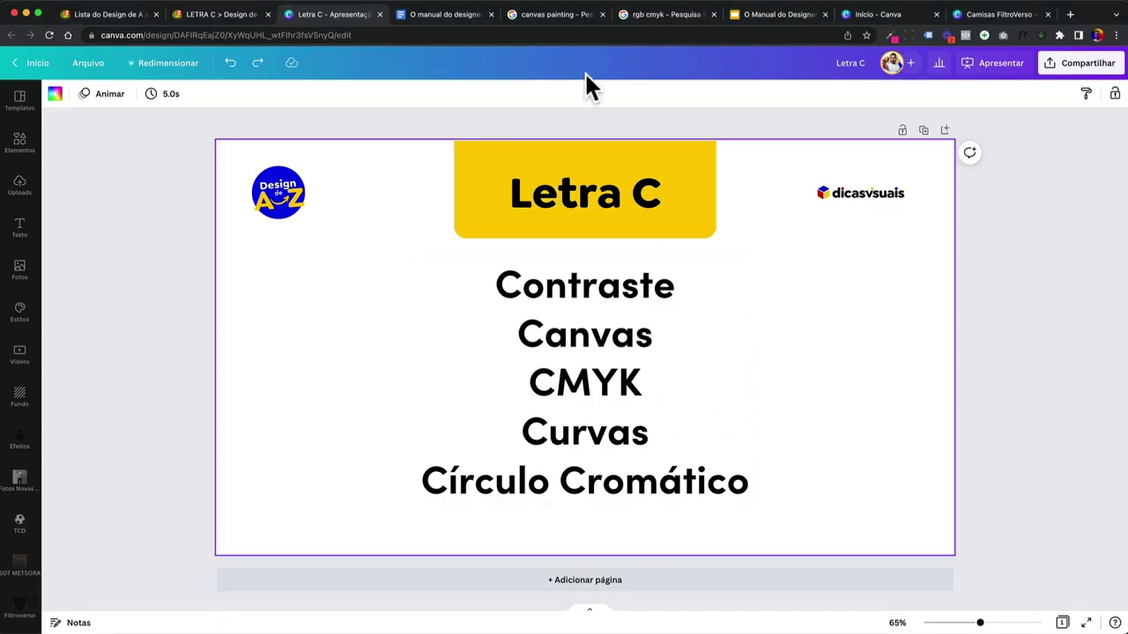
Compare the Camisas FiltroVerso design in Canva with the T-shirt mockup camisa 1.jpeg, and return to the design
{"action": "left_click", "coordinate": [975, 18]}
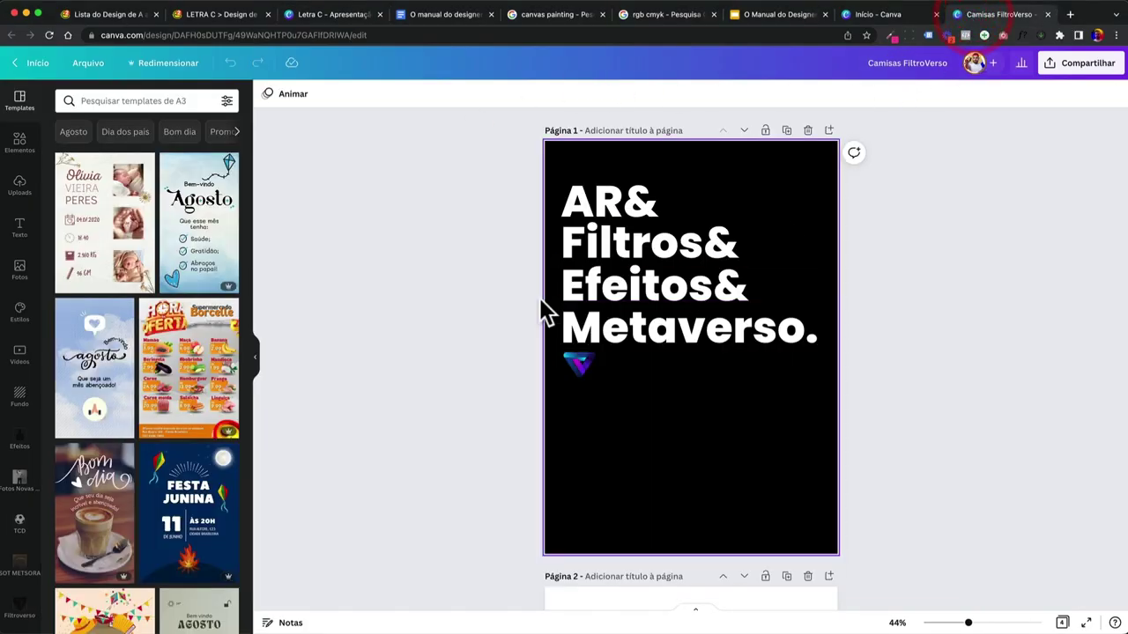
{"action": "key", "text": "super+Tab"}
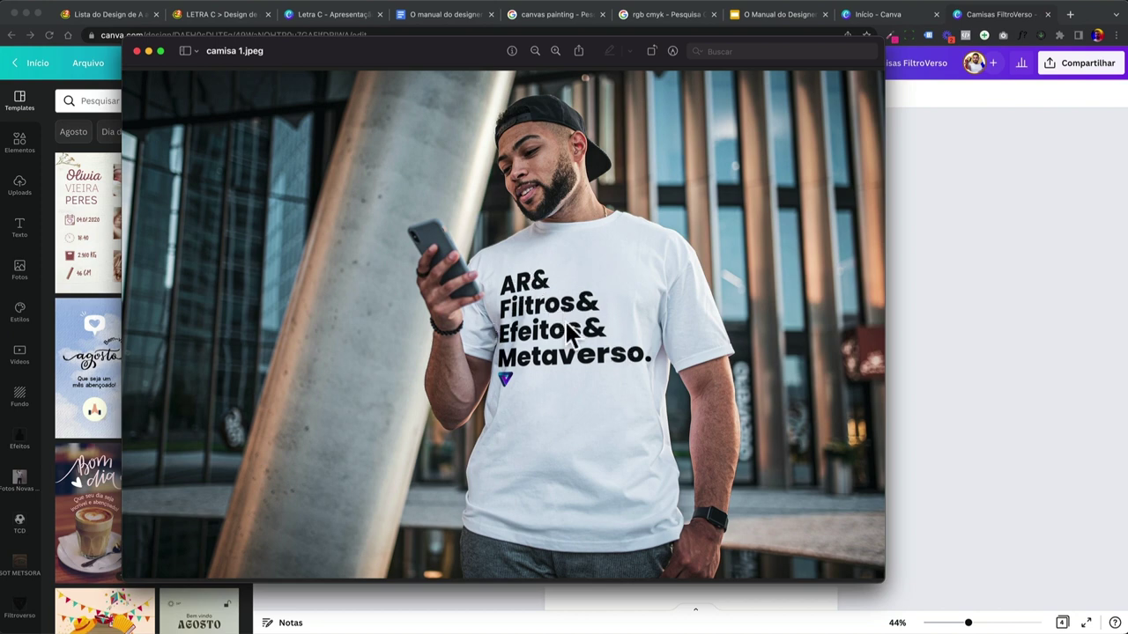
{"action": "left_click", "coordinate": [955, 325]}
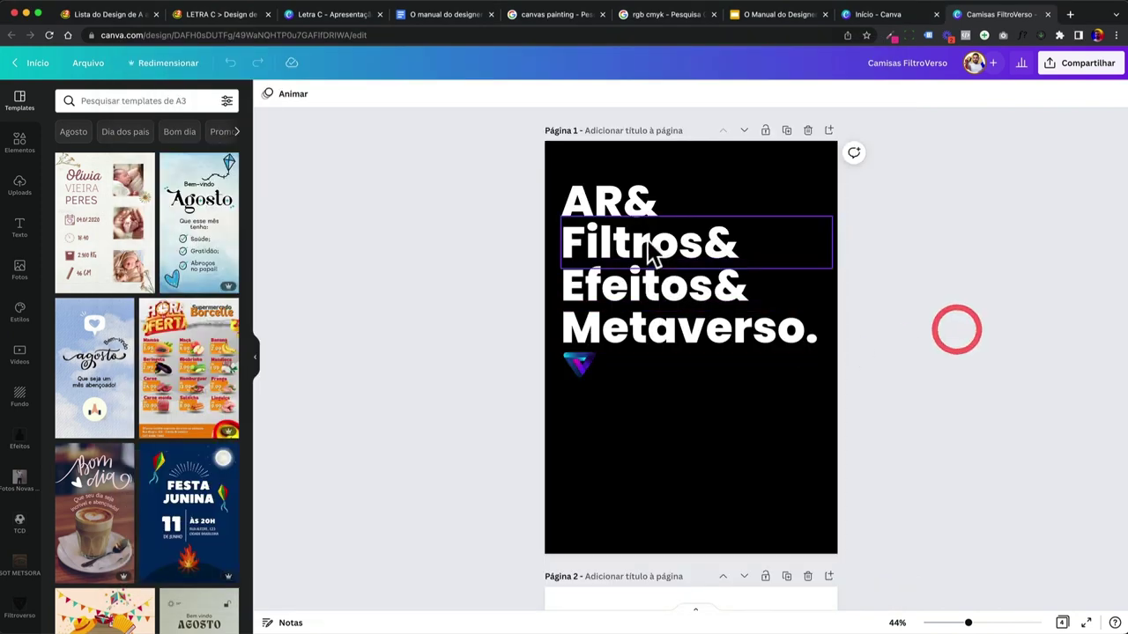
Open the Achatar PDF help article from the PDF para impressão download options and return to the Camisas FiltroVerso design
{"action": "left_click", "coordinate": [1069, 64]}
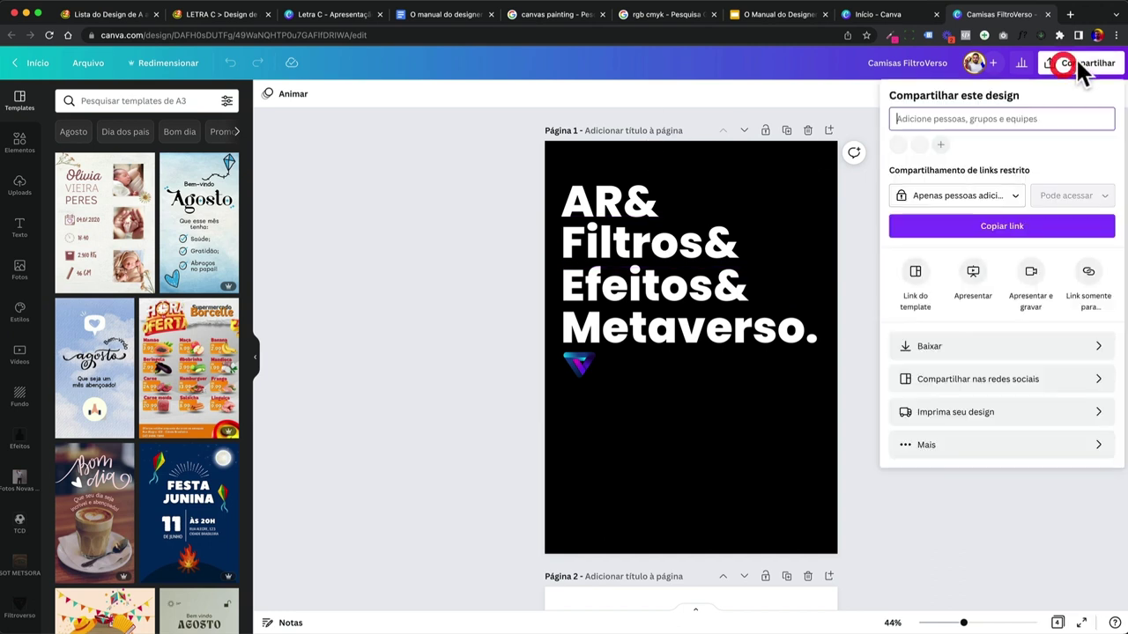
{"action": "left_click", "coordinate": [960, 342]}
{"action": "left_click", "coordinate": [919, 149]}
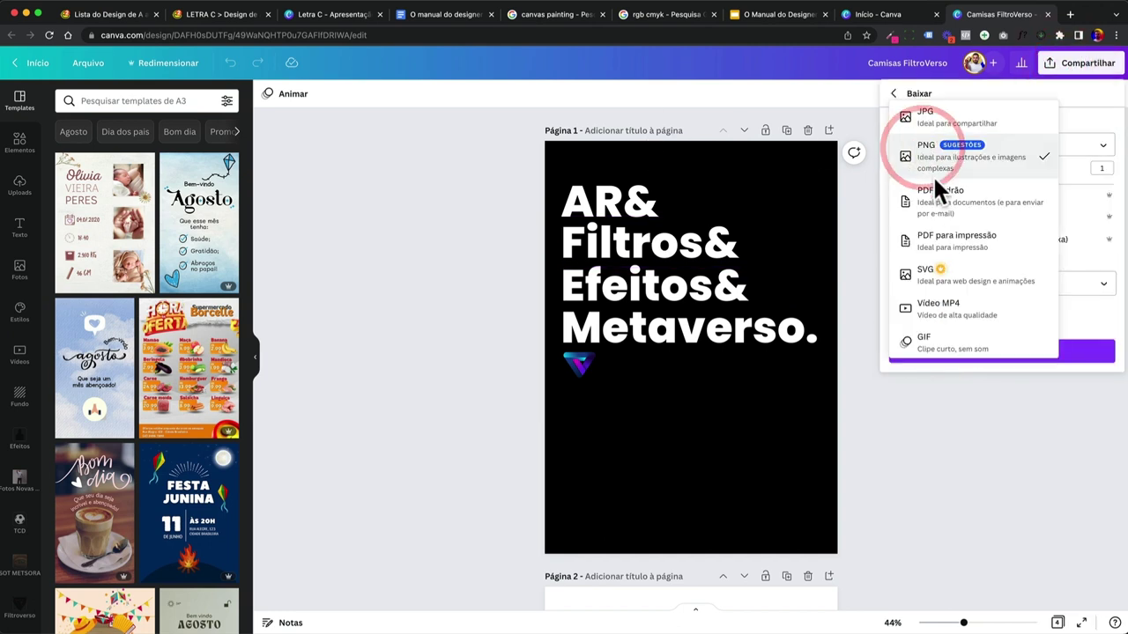
{"action": "left_click", "coordinate": [944, 238]}
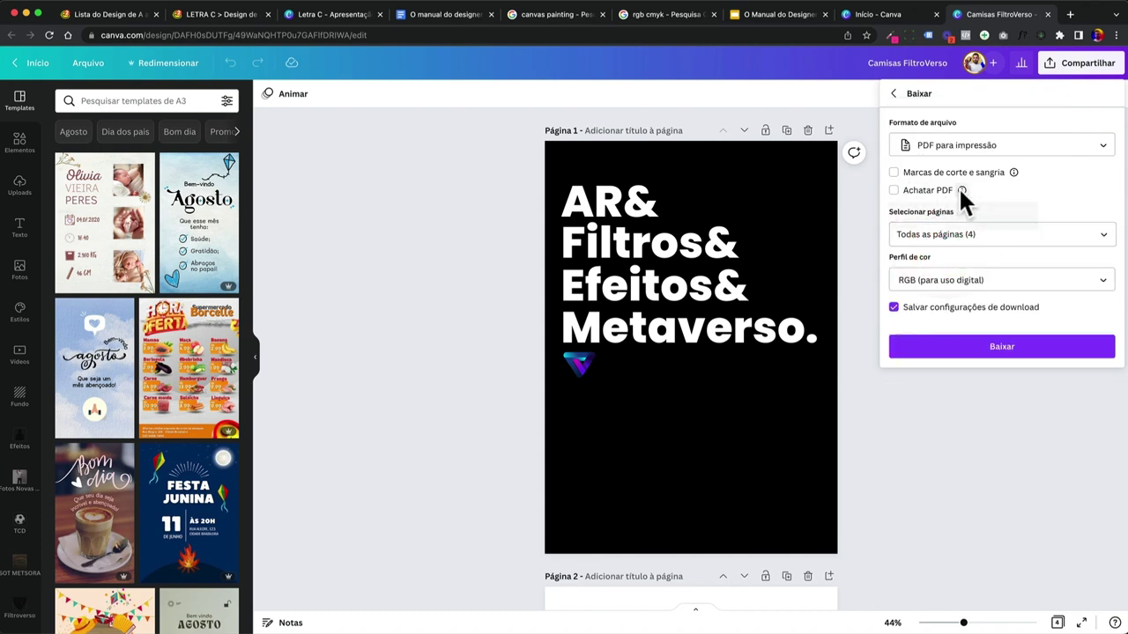
{"action": "left_click", "coordinate": [960, 190]}
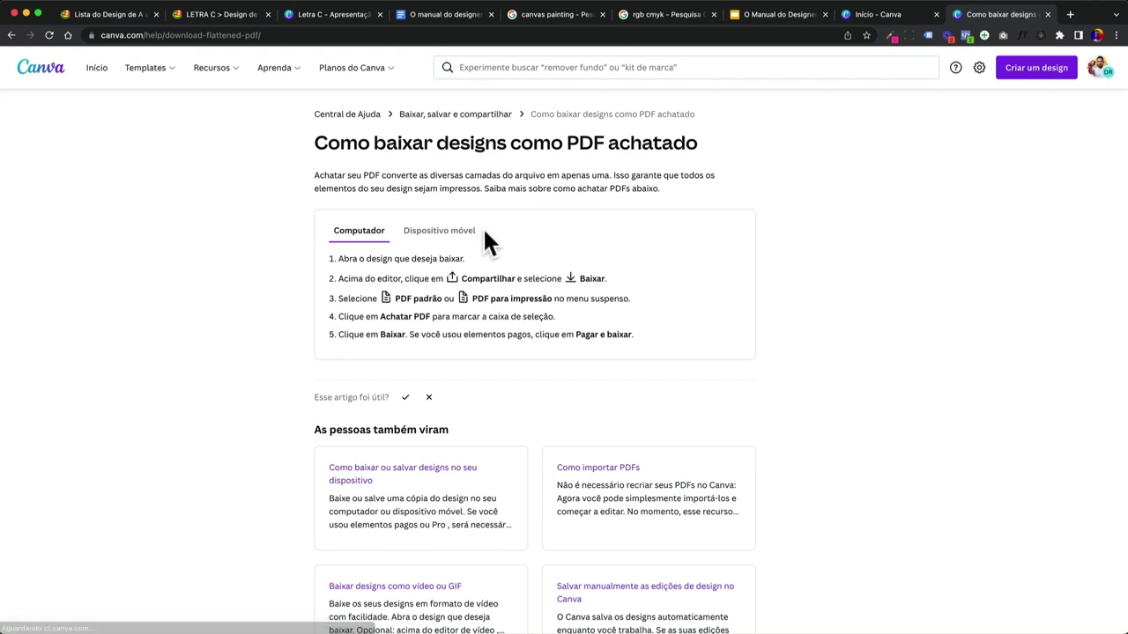
{"action": "left_click", "coordinate": [12, 35]}
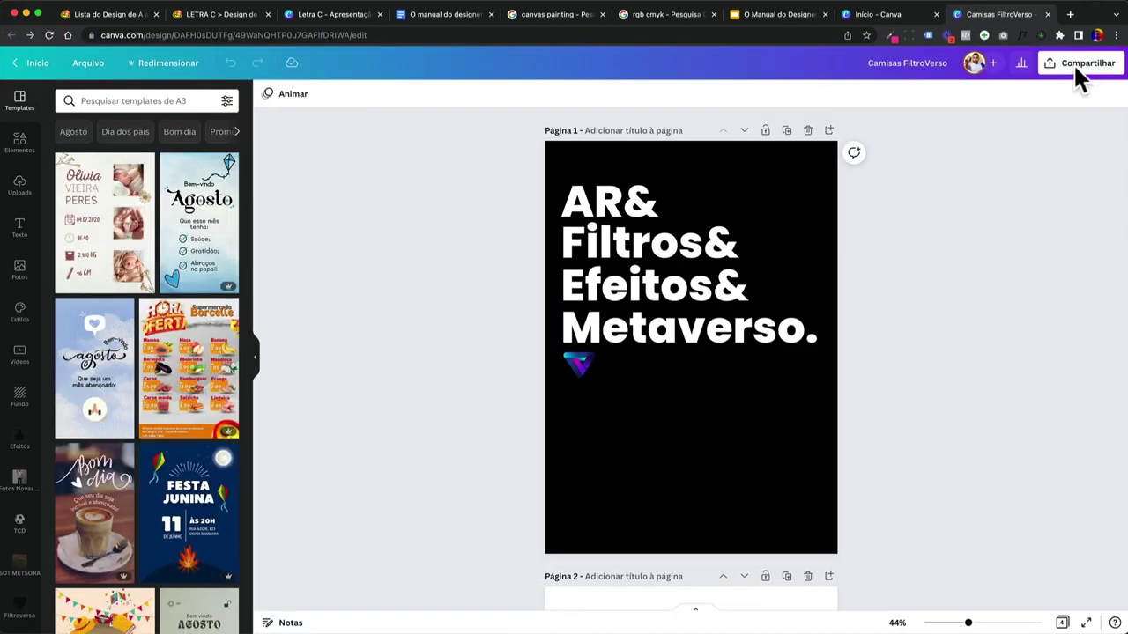
Set the download format to PDF para impressão with Achatar PDF enabled, and close the download options without downloading
{"action": "left_click", "coordinate": [1076, 66]}
{"action": "left_click", "coordinate": [934, 342]}
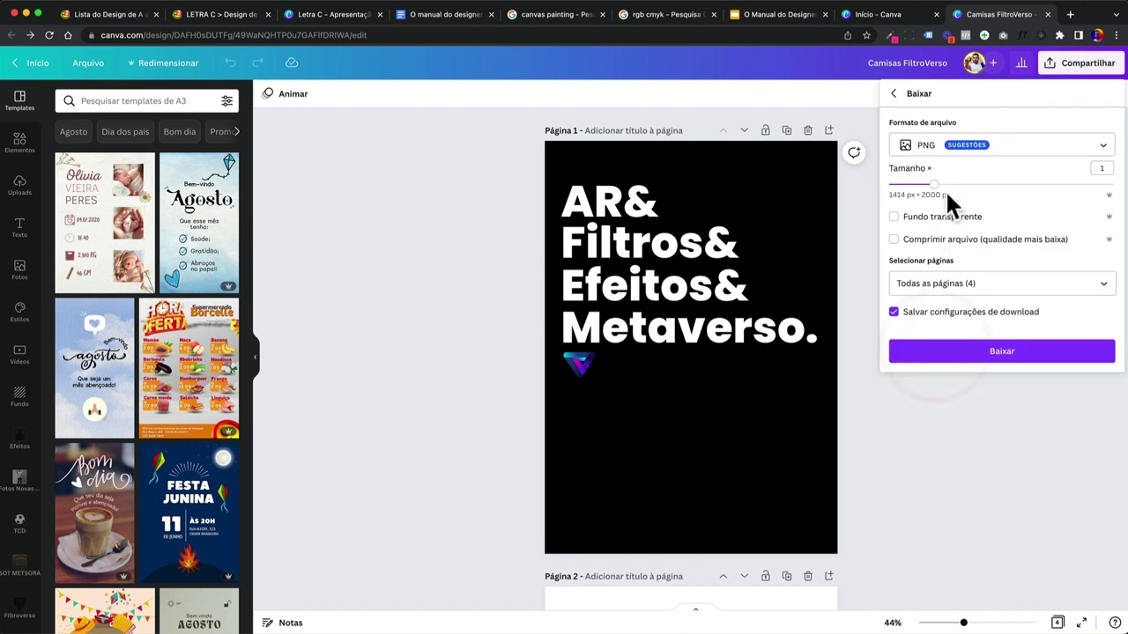
{"action": "left_click", "coordinate": [929, 144]}
{"action": "left_click", "coordinate": [940, 241]}
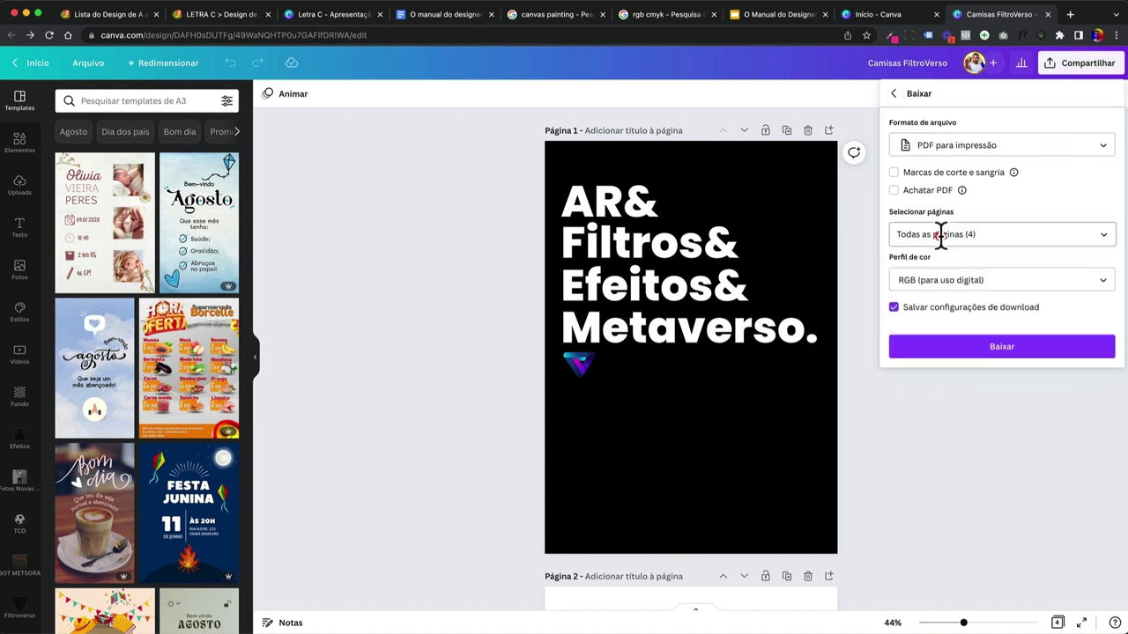
{"action": "mouse_move", "coordinate": [962, 189]}
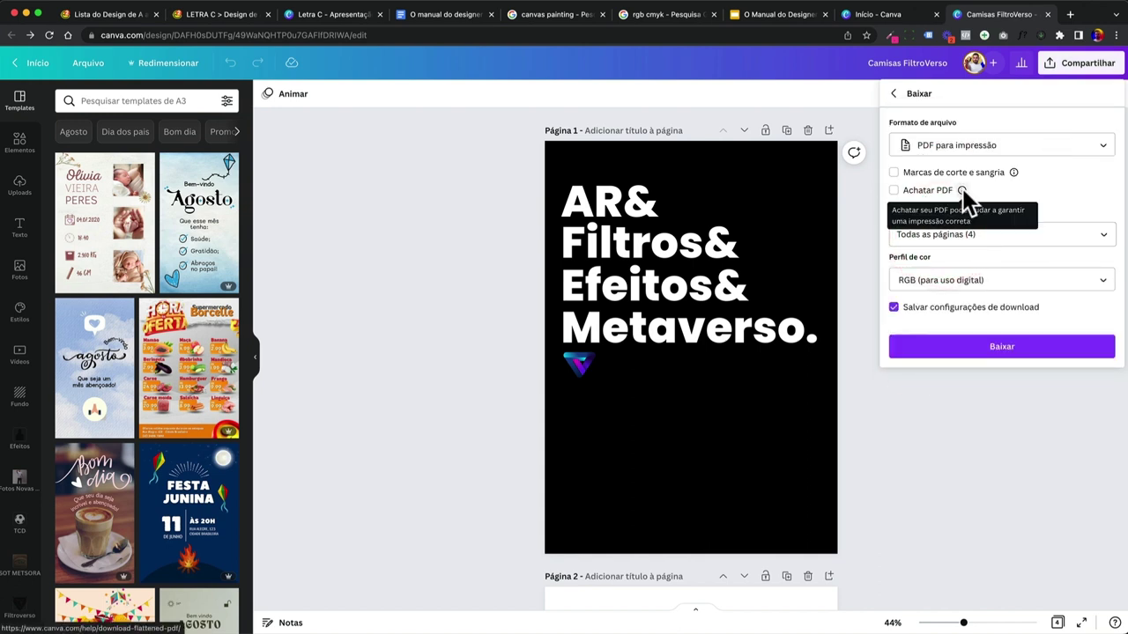
{"action": "left_click", "coordinate": [893, 191]}
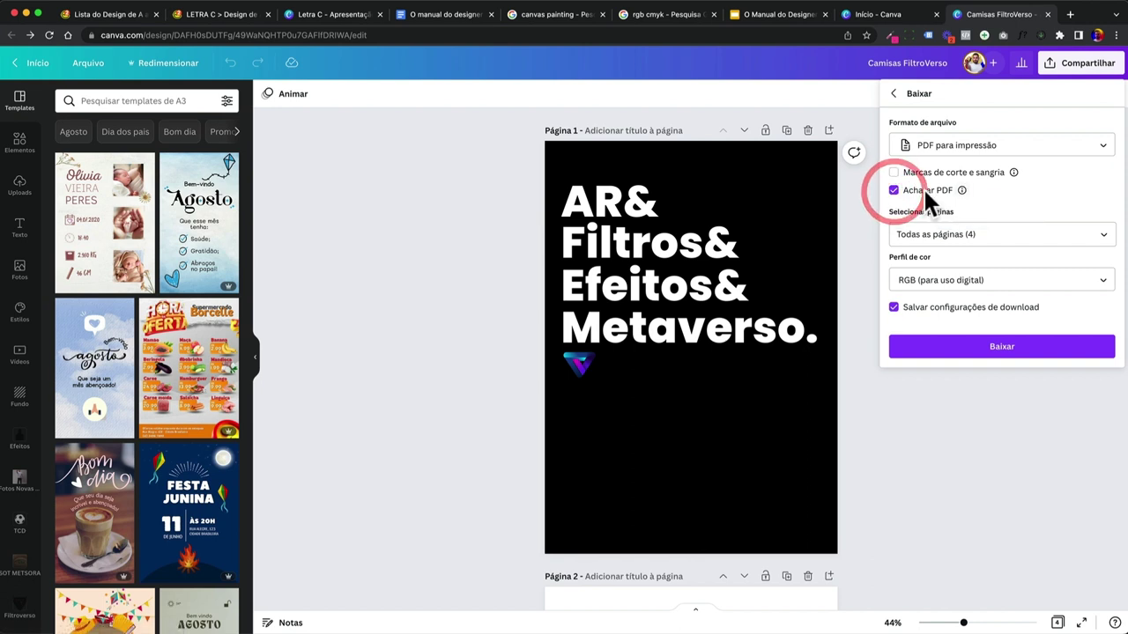
{"action": "left_click", "coordinate": [454, 375]}
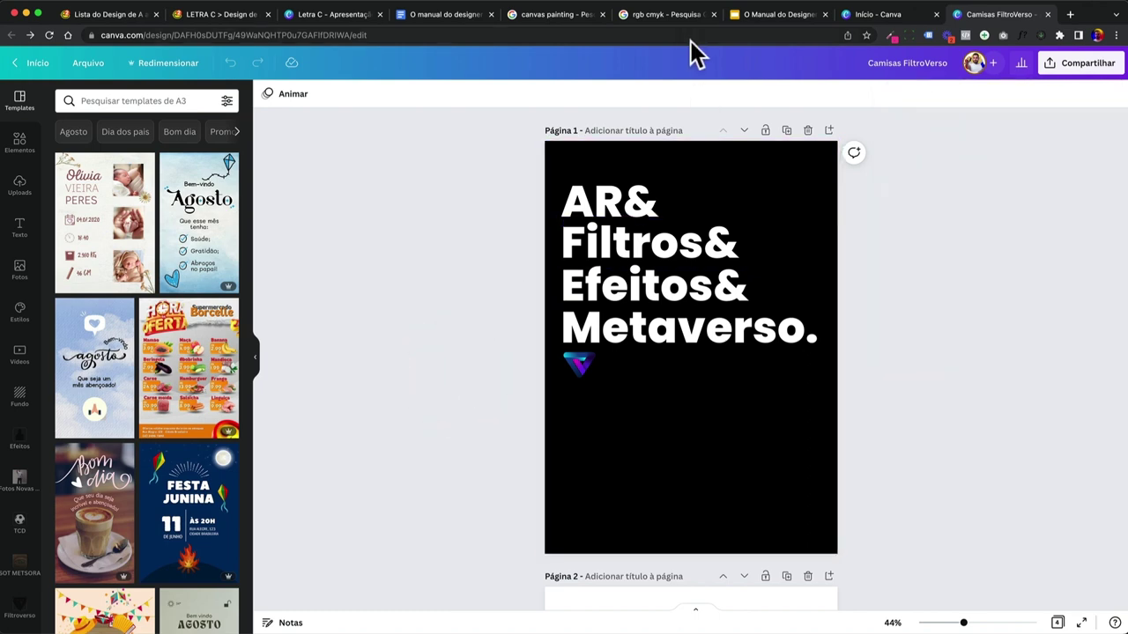
Return to the Letra C presentation and highlight the "Círculo Cromático" line in the list of terms
{"action": "left_click", "coordinate": [328, 16]}
{"action": "left_click", "coordinate": [591, 441]}
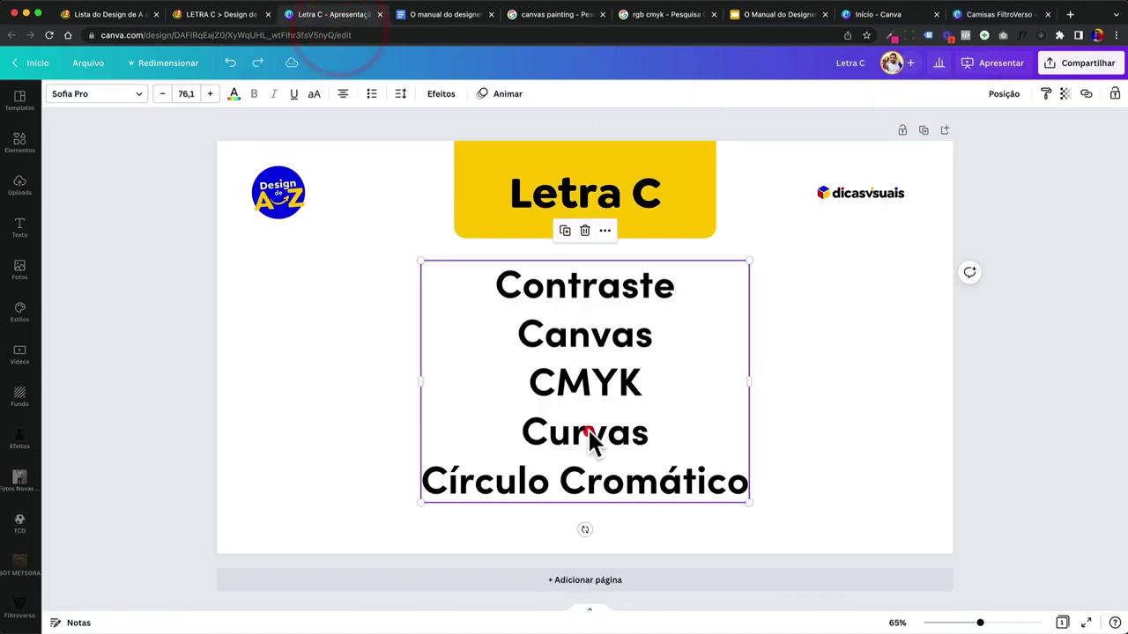
{"action": "double_click", "coordinate": [585, 431]}
{"action": "left_click", "coordinate": [854, 411]}
{"action": "left_click", "coordinate": [617, 466]}
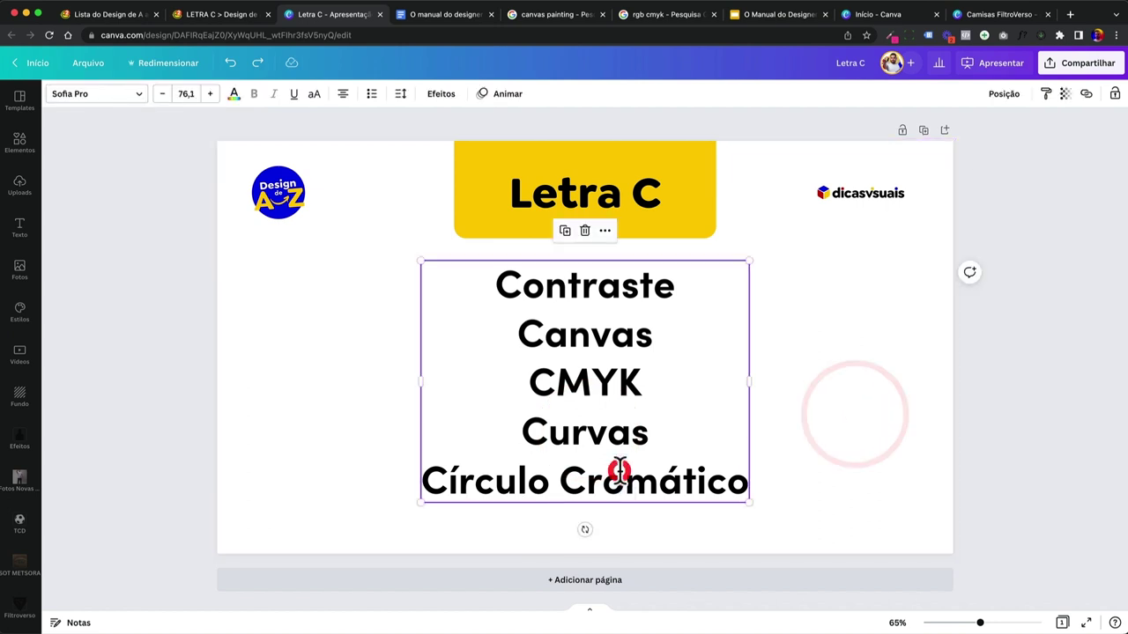
{"action": "triple_click", "coordinate": [617, 473]}
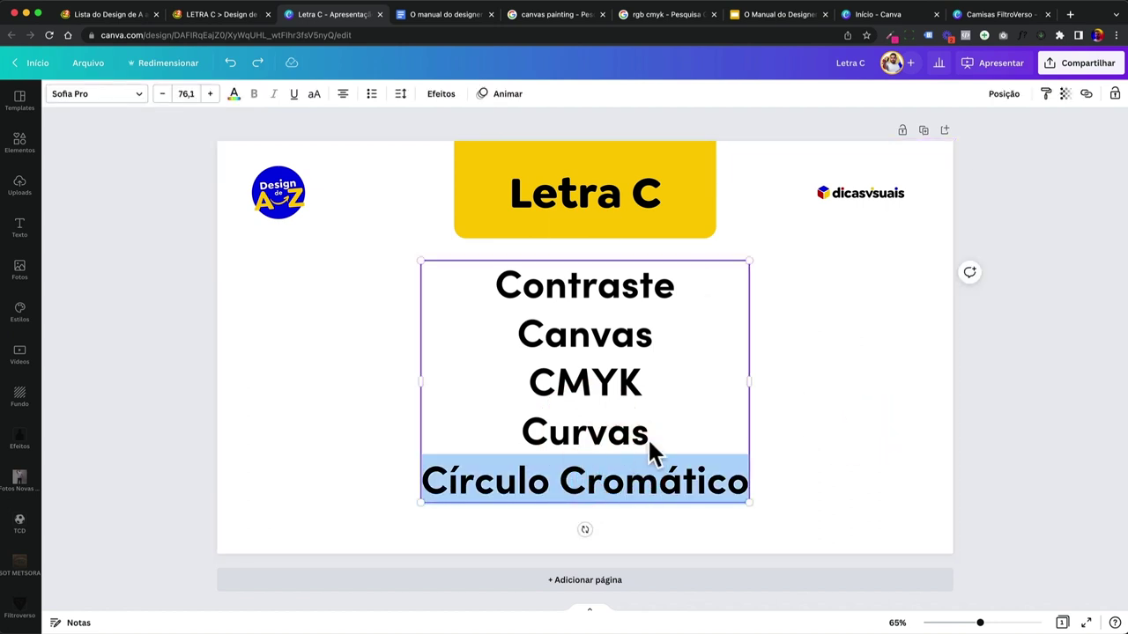
Open slide 18, Círculo cromático, in O Manual do Designer Competente and view its colour wheels at 100% zoom
{"action": "left_click", "coordinate": [768, 16]}
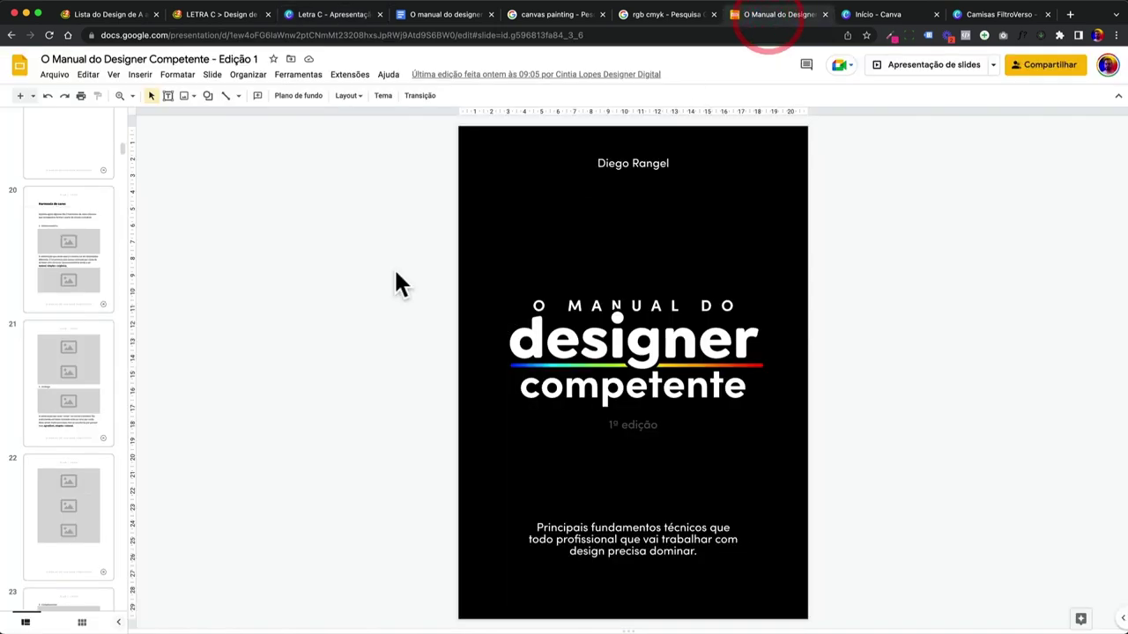
{"action": "scroll", "coordinate": [105, 380], "scroll_direction": "up", "scroll_amount": 2}
{"action": "left_click", "coordinate": [80, 363]}
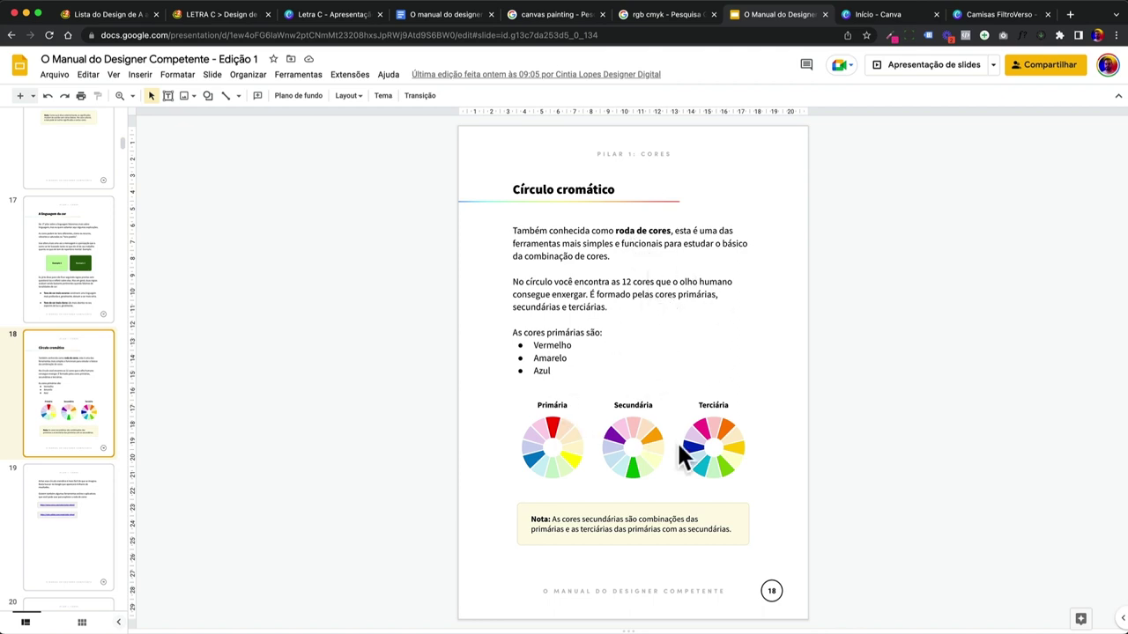
{"action": "left_click", "coordinate": [132, 96]}
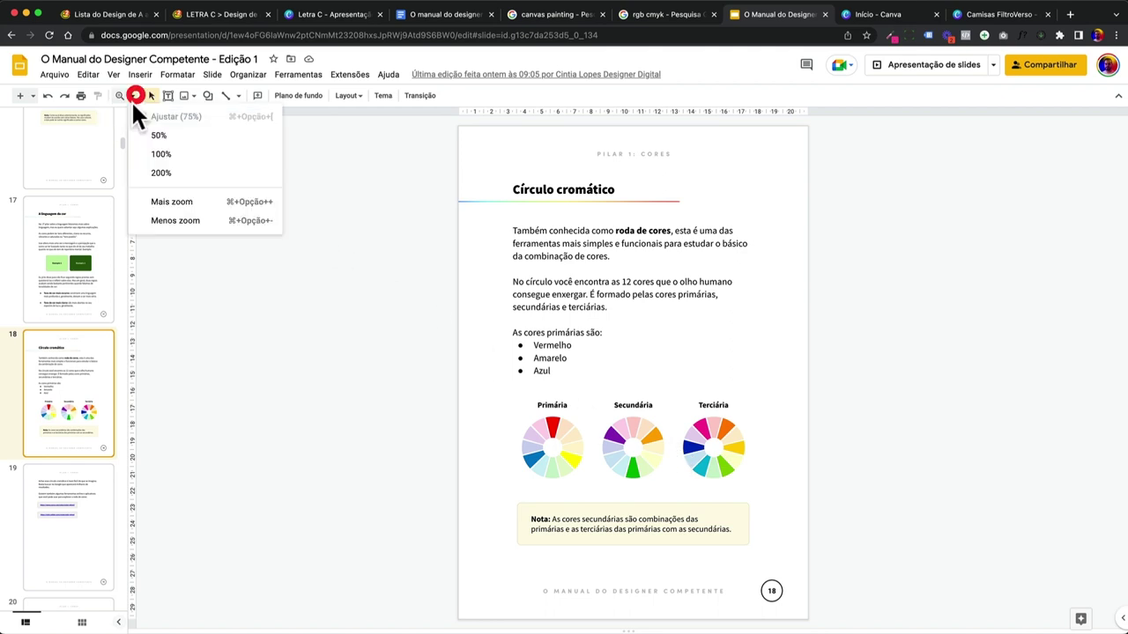
{"action": "left_click", "coordinate": [175, 154]}
{"action": "scroll", "coordinate": [657, 402], "scroll_direction": "down", "scroll_amount": 3}
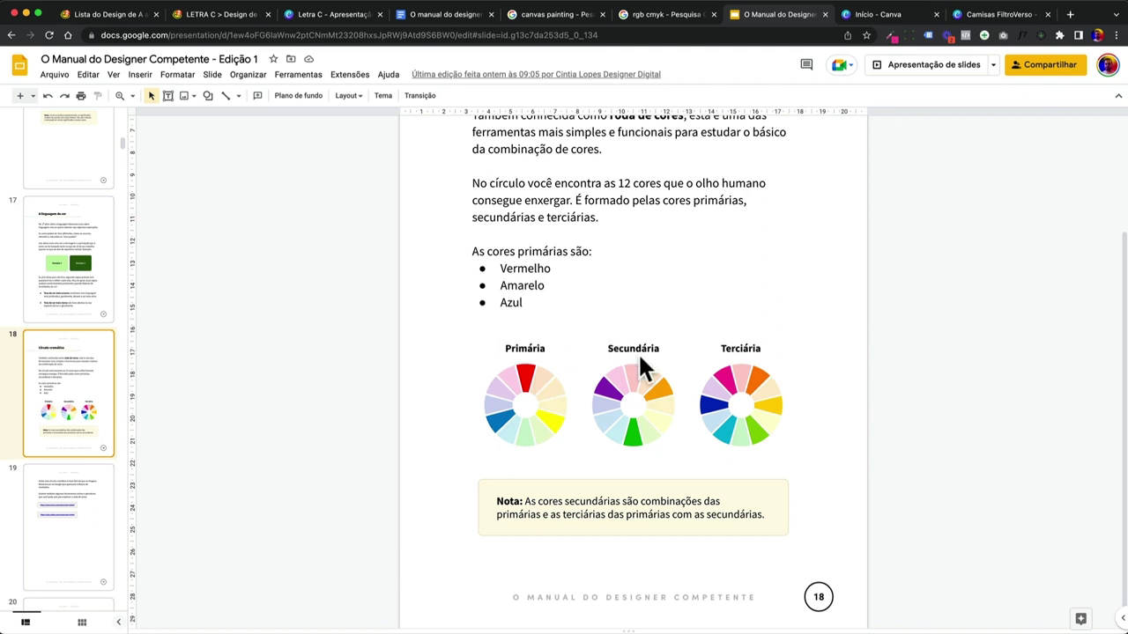
Open the Canva and Adobe Color wheel links from slide 19 and dismiss Adobe Color's What's New dialog
{"action": "left_click", "coordinate": [58, 494]}
{"action": "scroll", "coordinate": [636, 225], "scroll_direction": "up", "scroll_amount": 1}
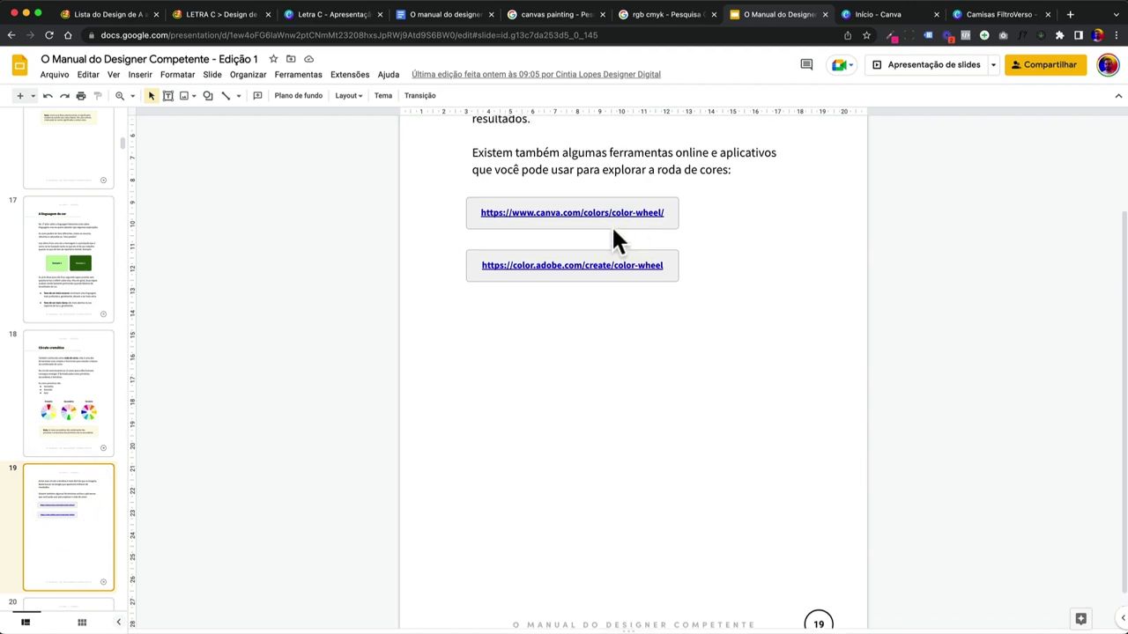
{"action": "left_click", "coordinate": [587, 211]}
{"action": "left_click", "coordinate": [575, 233]}
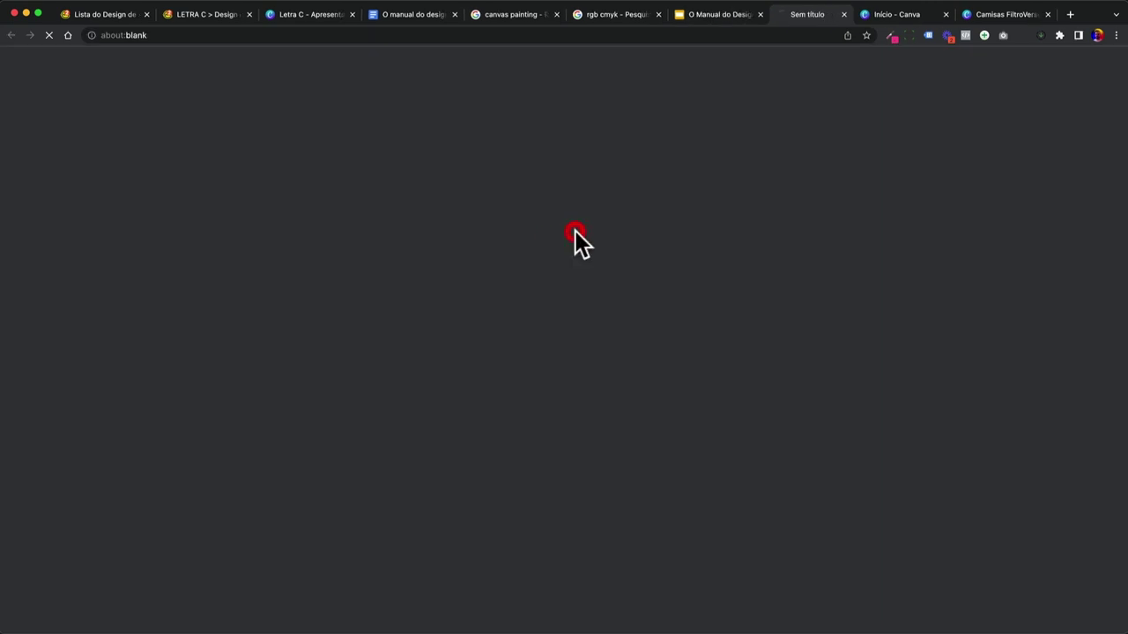
{"action": "left_click", "coordinate": [698, 16]}
{"action": "left_click", "coordinate": [534, 262]}
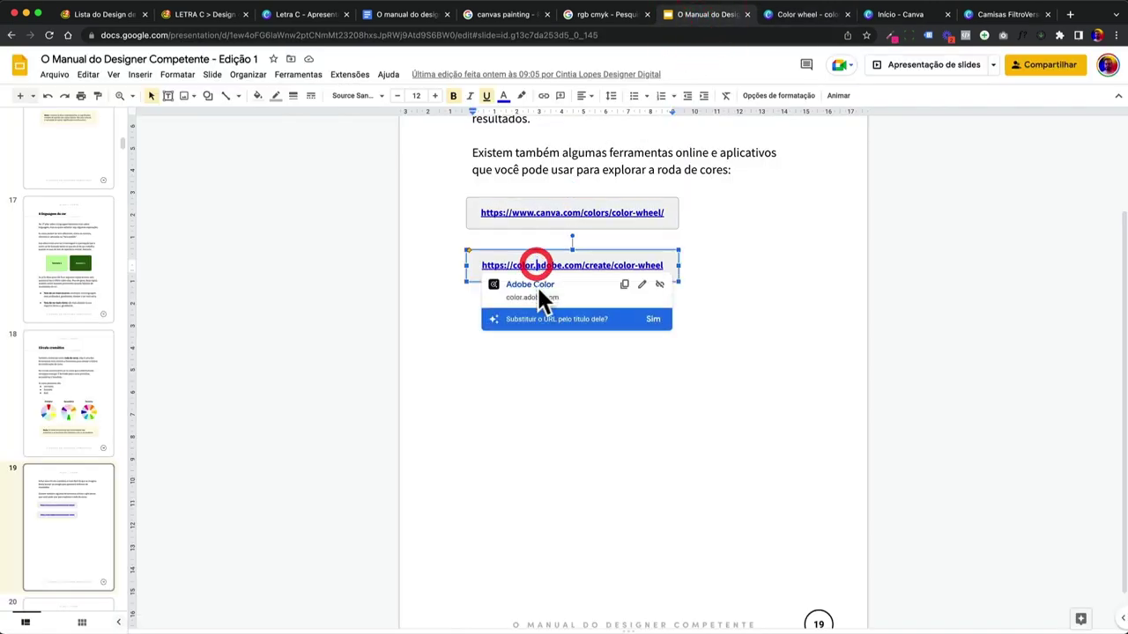
{"action": "left_click", "coordinate": [539, 295]}
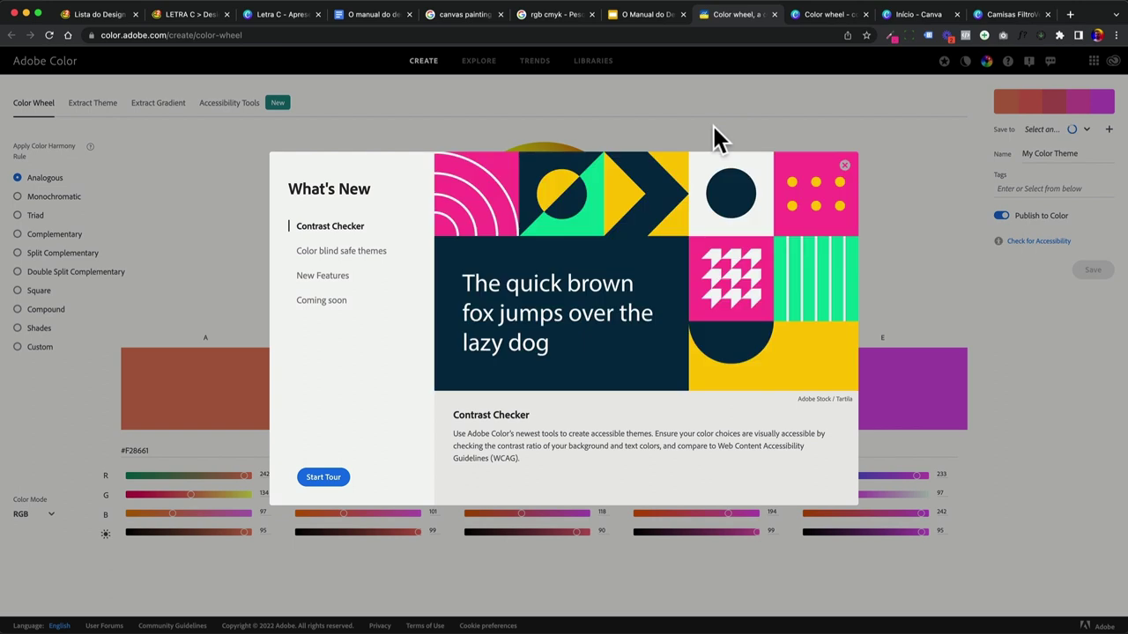
{"action": "left_click", "coordinate": [844, 165]}
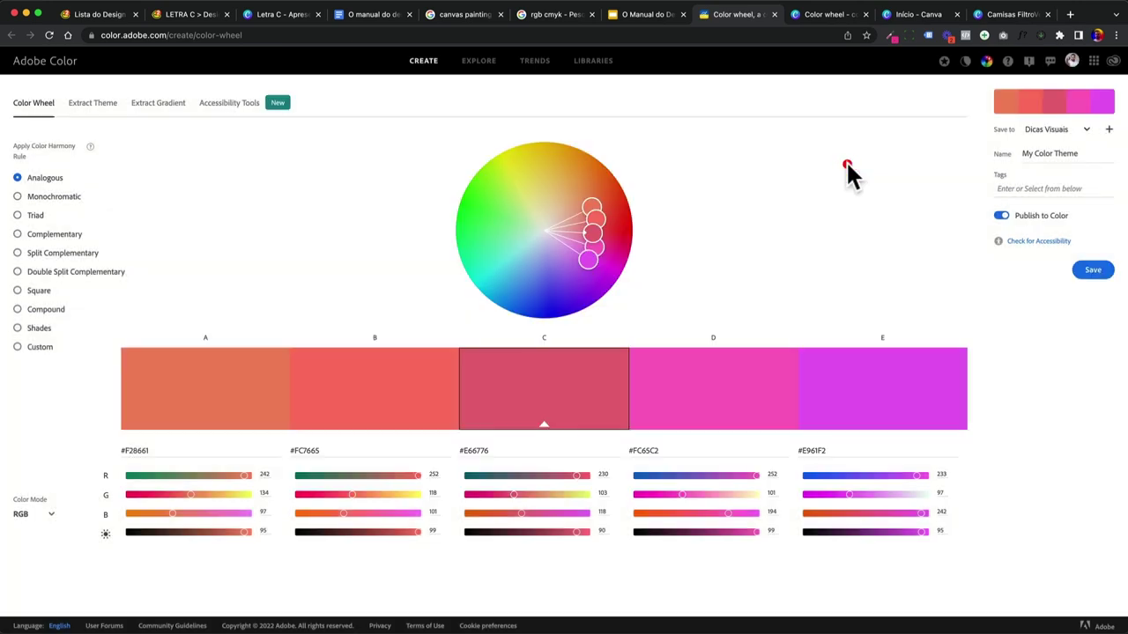
Spread the Analogous palette around the Adobe Color wheel, try a green Monochromatic palette, and return to the Analogous rule
{"action": "left_click_drag", "start_coordinate": [583, 262], "coordinate": [479, 277]}
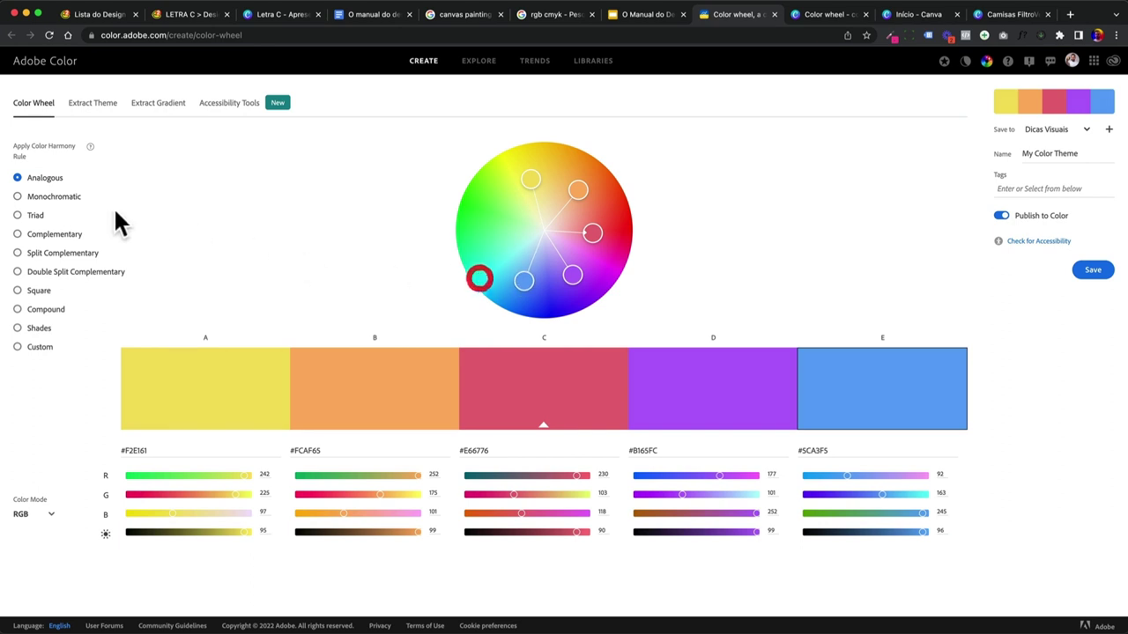
{"action": "left_click", "coordinate": [48, 199]}
{"action": "left_click_drag", "start_coordinate": [587, 236], "coordinate": [453, 227]}
{"action": "left_click", "coordinate": [48, 177]}
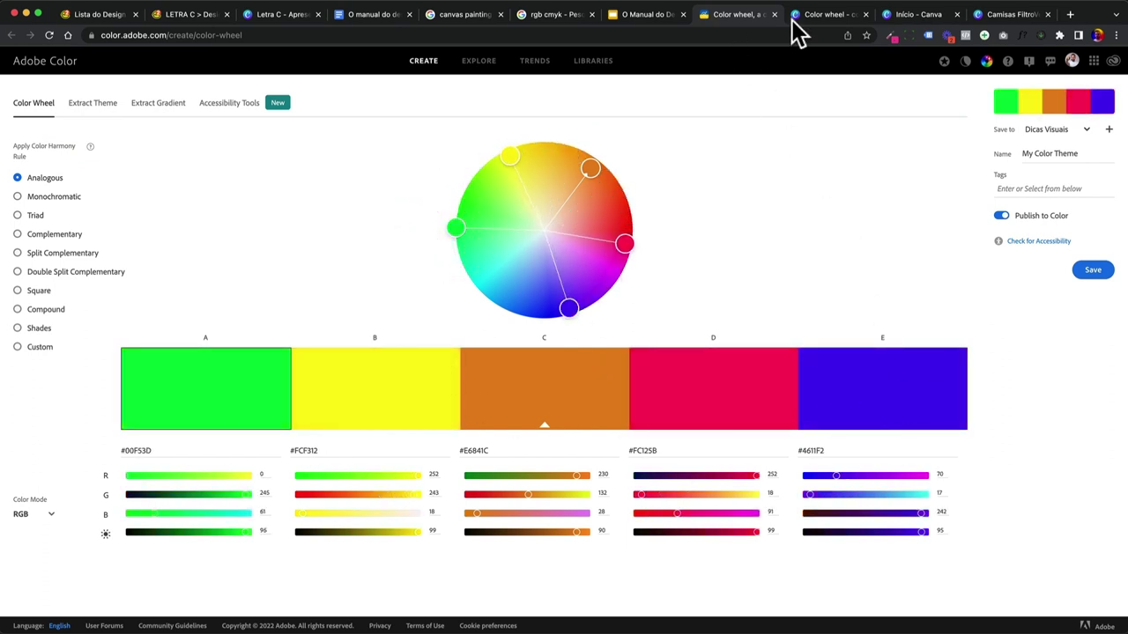
Switch to Canva's Color wheel page and pick the red #ef1029, keeping the Complementary combination
{"action": "left_click", "coordinate": [824, 15]}
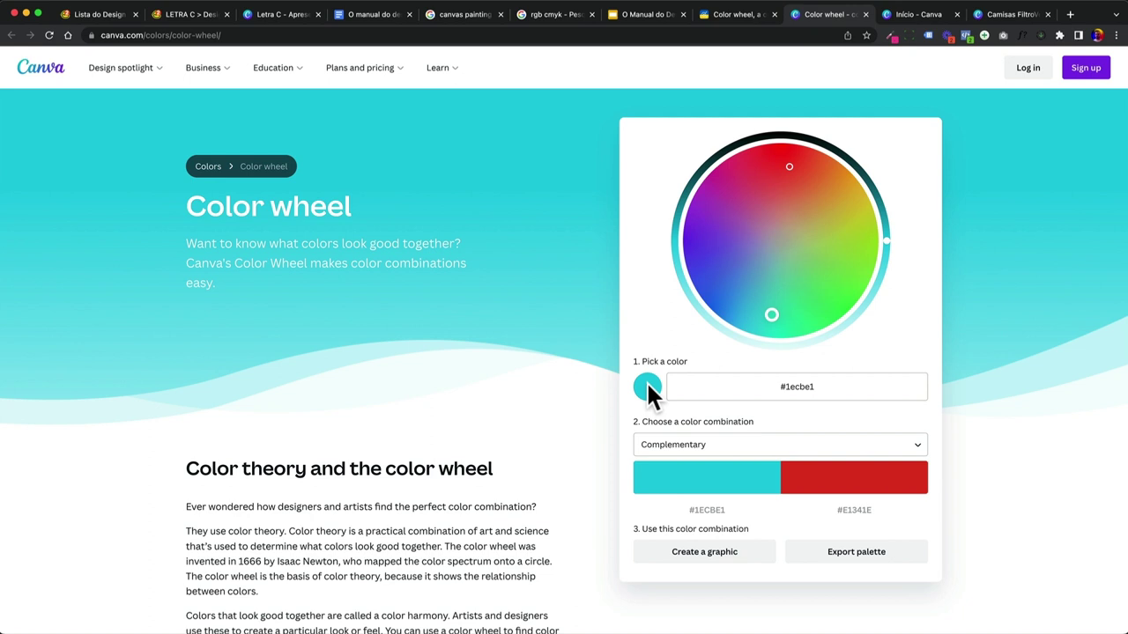
{"action": "left_click", "coordinate": [787, 383]}
{"action": "left_click_drag", "start_coordinate": [699, 234], "coordinate": [773, 159]}
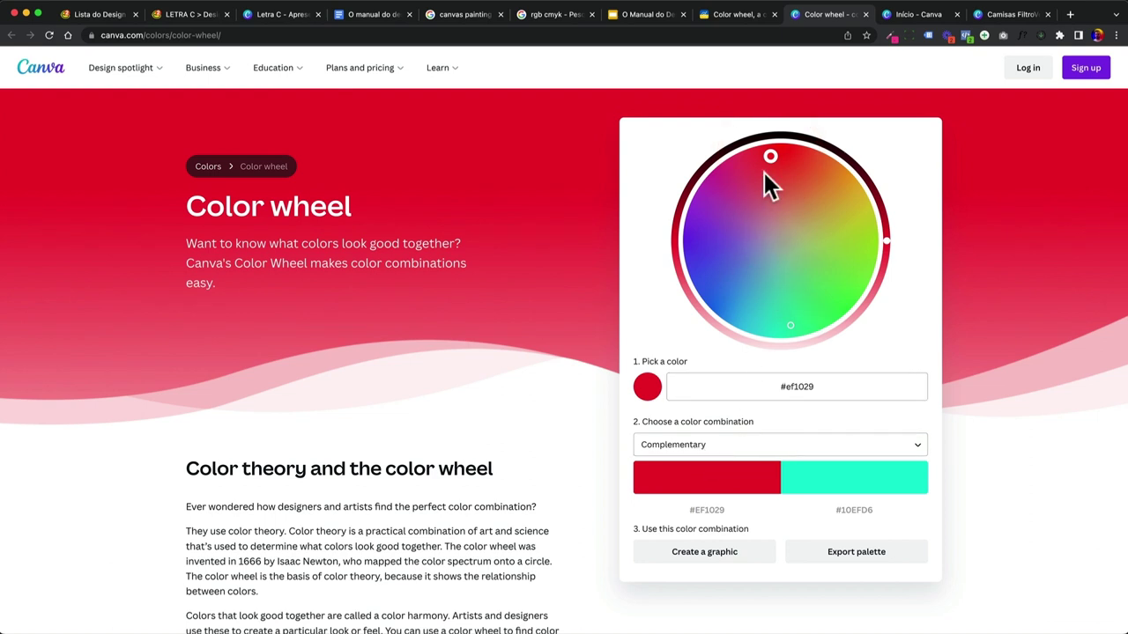
{"action": "left_click", "coordinate": [667, 444]}
{"action": "left_click", "coordinate": [676, 443]}
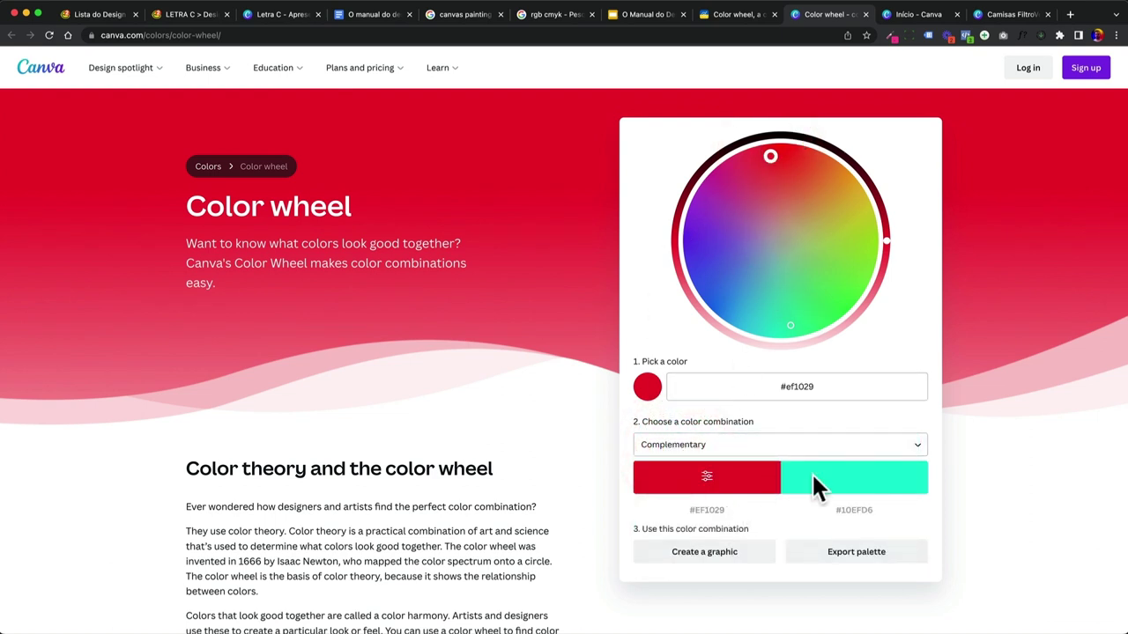
Choose the Analogous combination, move the picked colour to orange-red #f14a0e, and adjust its brightness to reach #f15219
{"action": "left_click", "coordinate": [734, 448]}
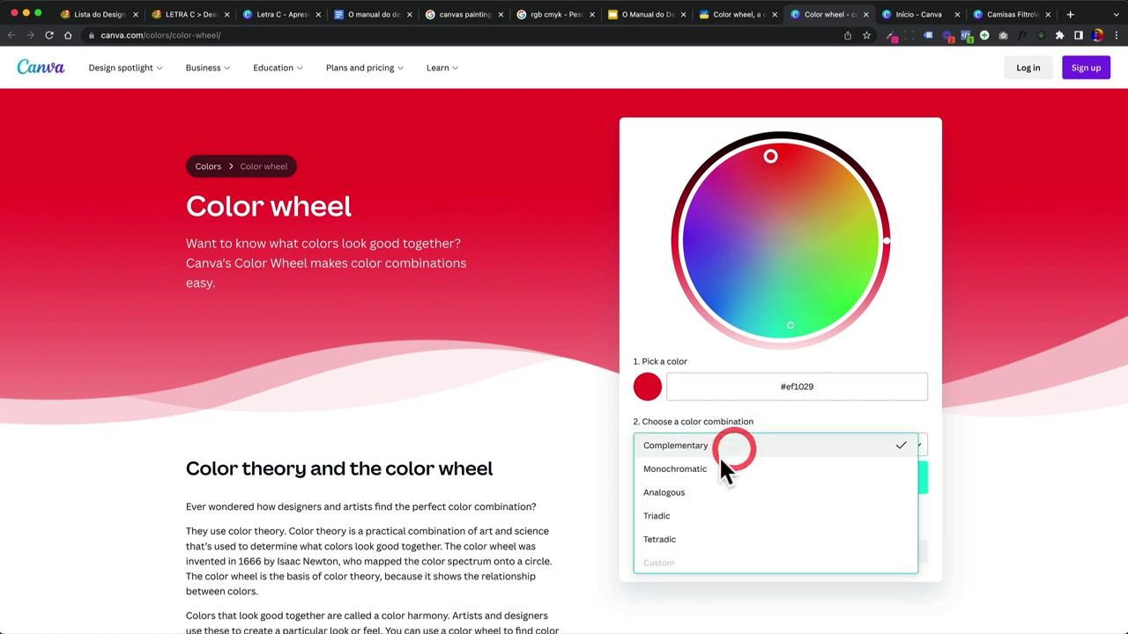
{"action": "left_click", "coordinate": [710, 490]}
{"action": "left_click_drag", "start_coordinate": [772, 159], "coordinate": [803, 157]}
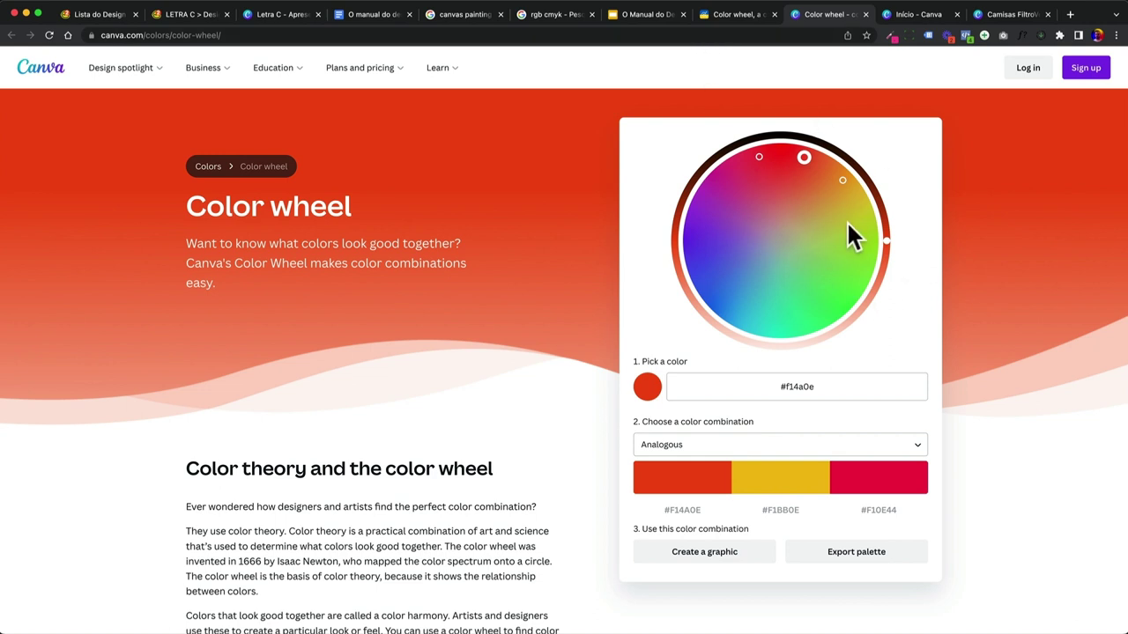
{"action": "mouse_move", "coordinate": [886, 239]}
{"action": "left_mouse_down"}
{"action": "mouse_move", "coordinate": [878, 201]}
{"action": "mouse_move", "coordinate": [885, 249]}
{"action": "left_mouse_up"}
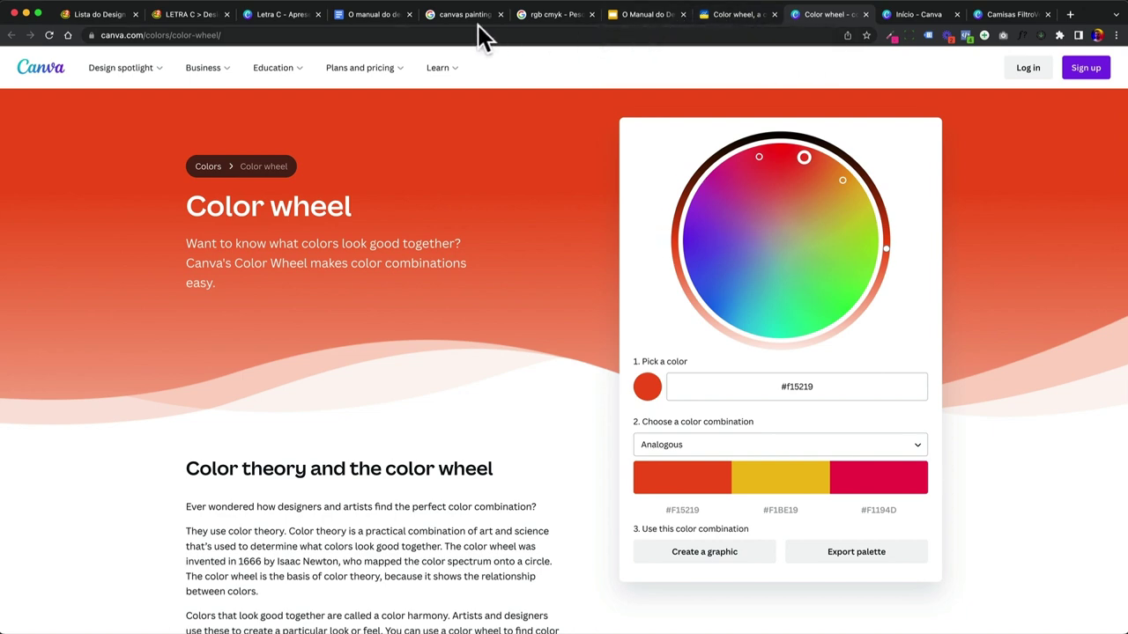
Return to the Letra C presentation and deselect the list of terms
{"action": "left_click", "coordinate": [297, 14]}
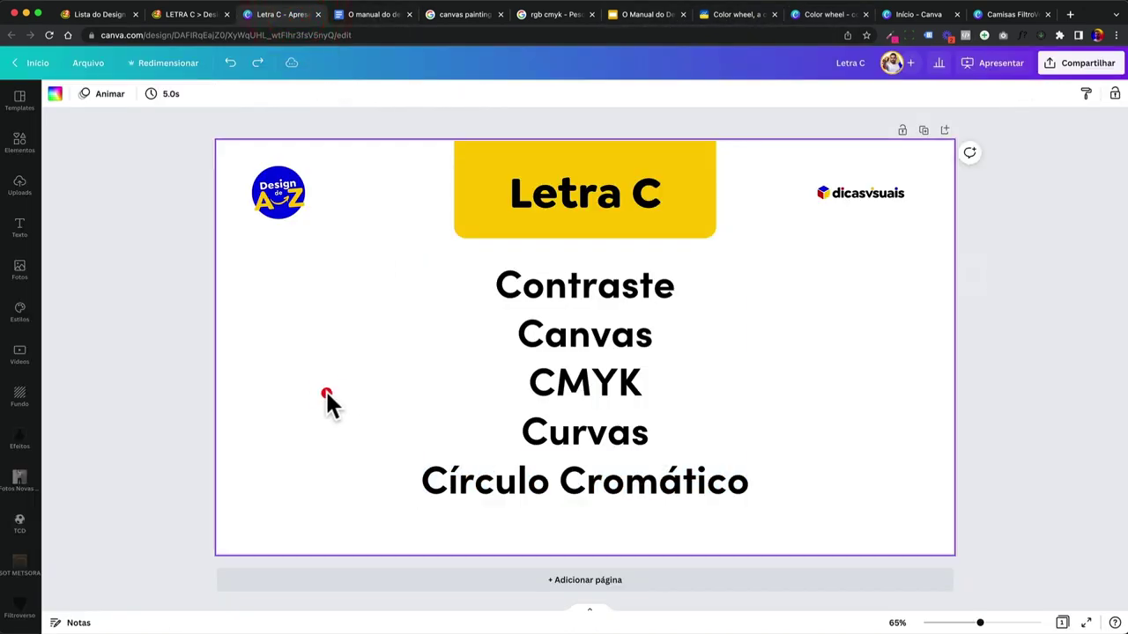
{"action": "left_click", "coordinate": [325, 397]}
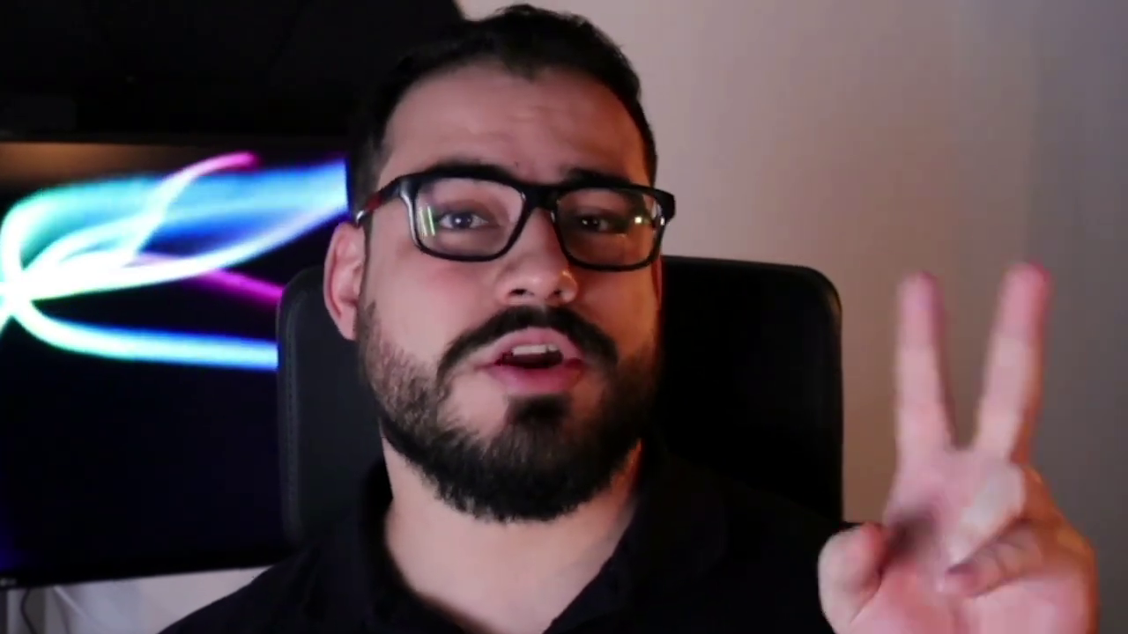